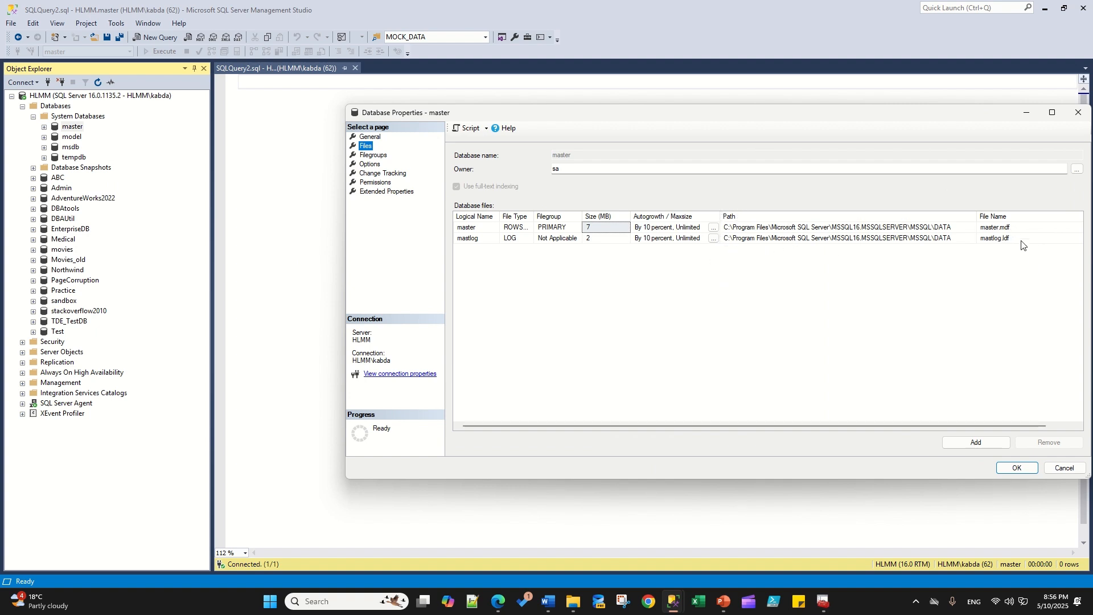
Switch to File Explorer and show the security permissions of the Users group on the Data (D:) drive.
click(573, 602)
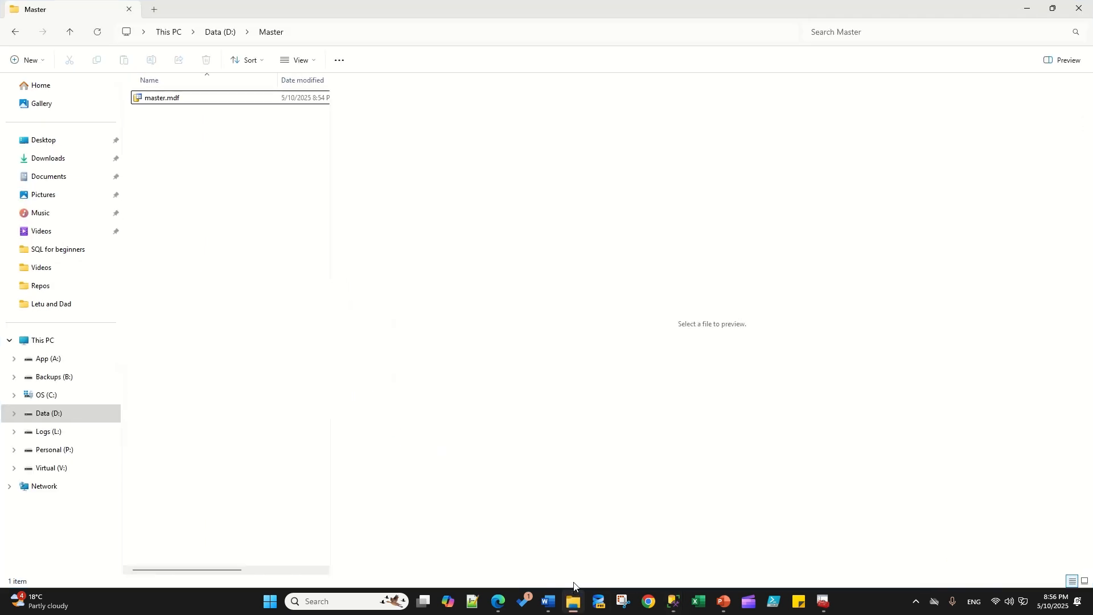
click(214, 33)
click(170, 32)
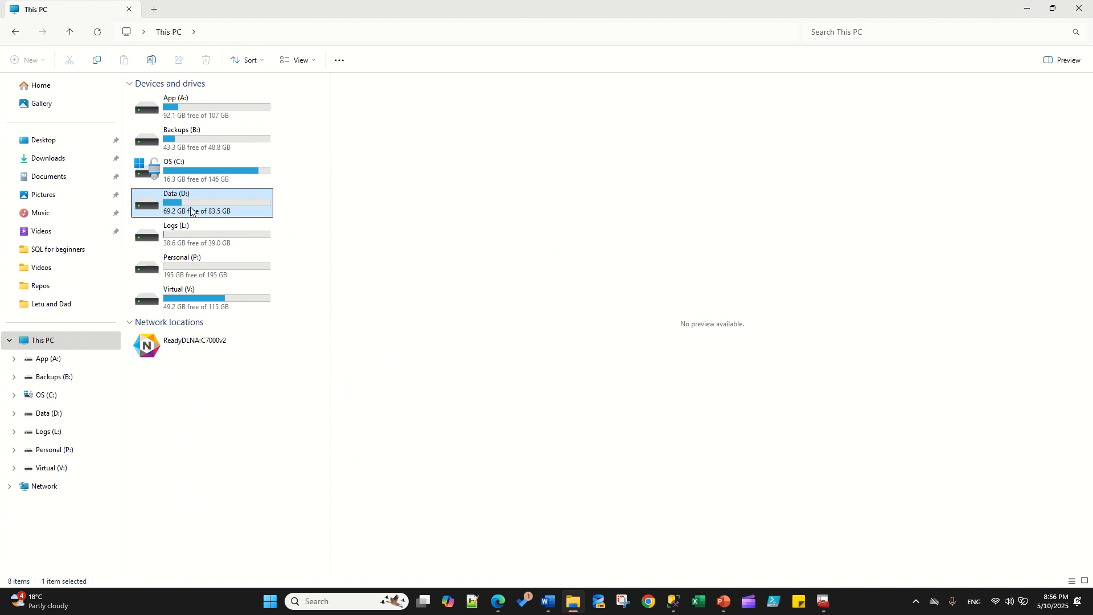
right_click(196, 204)
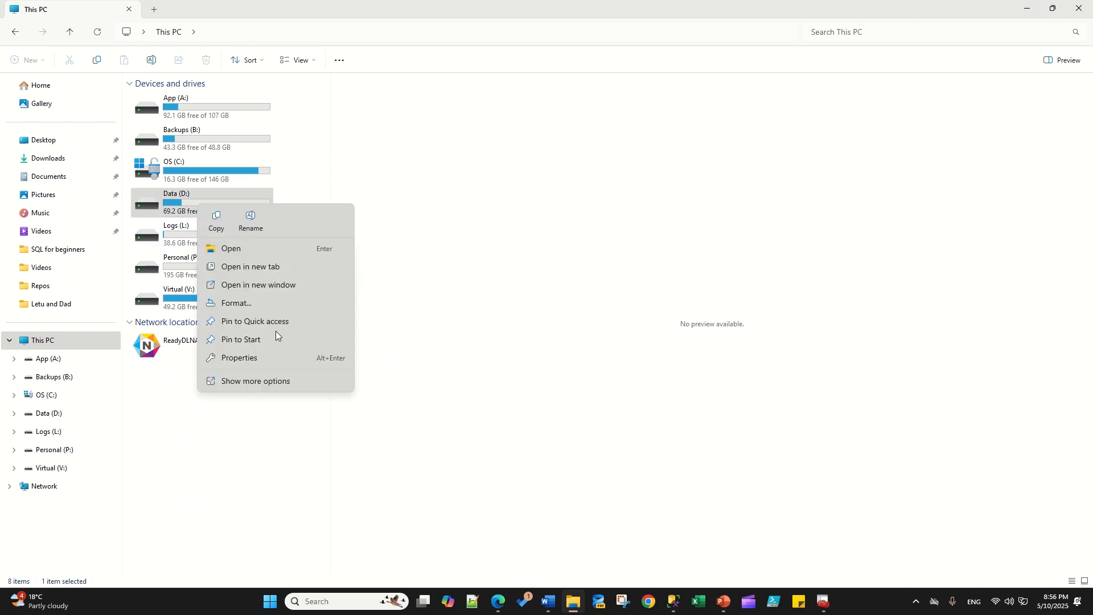
click(261, 360)
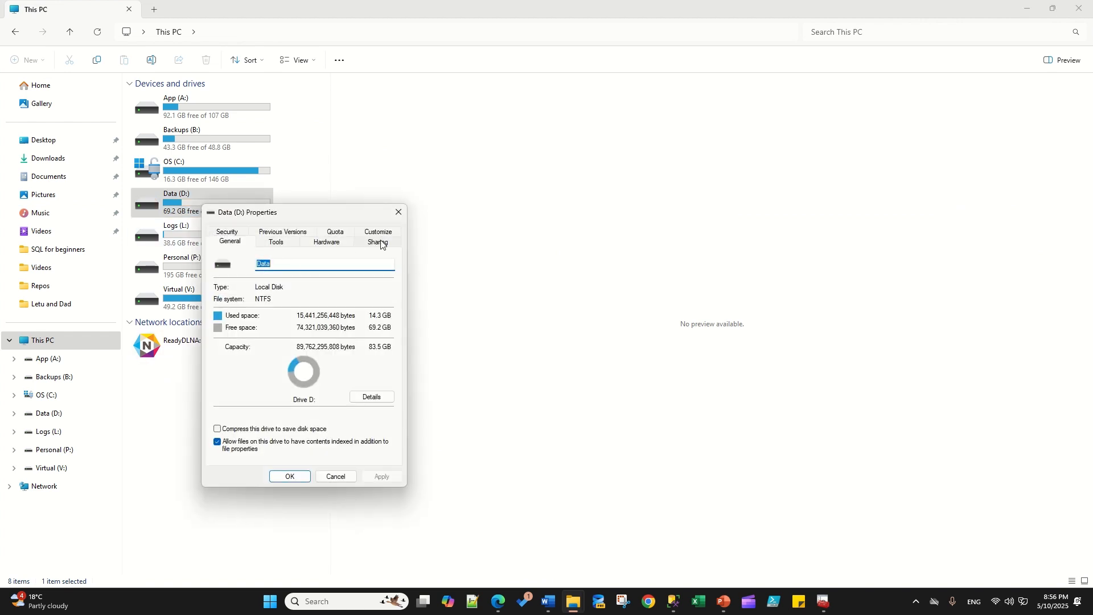
click(292, 233)
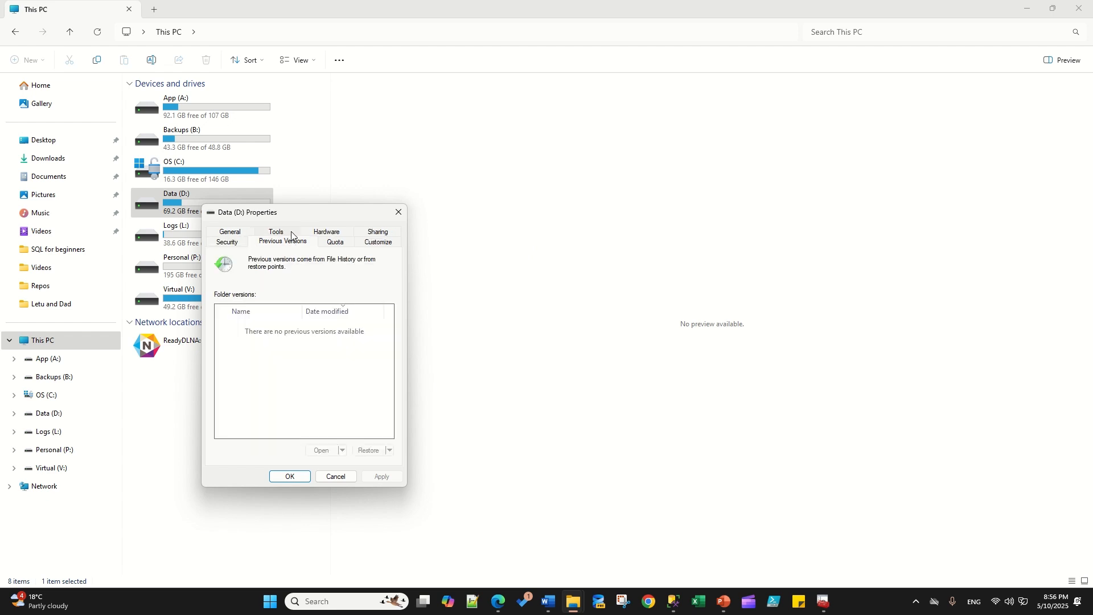
click(238, 243)
click(279, 317)
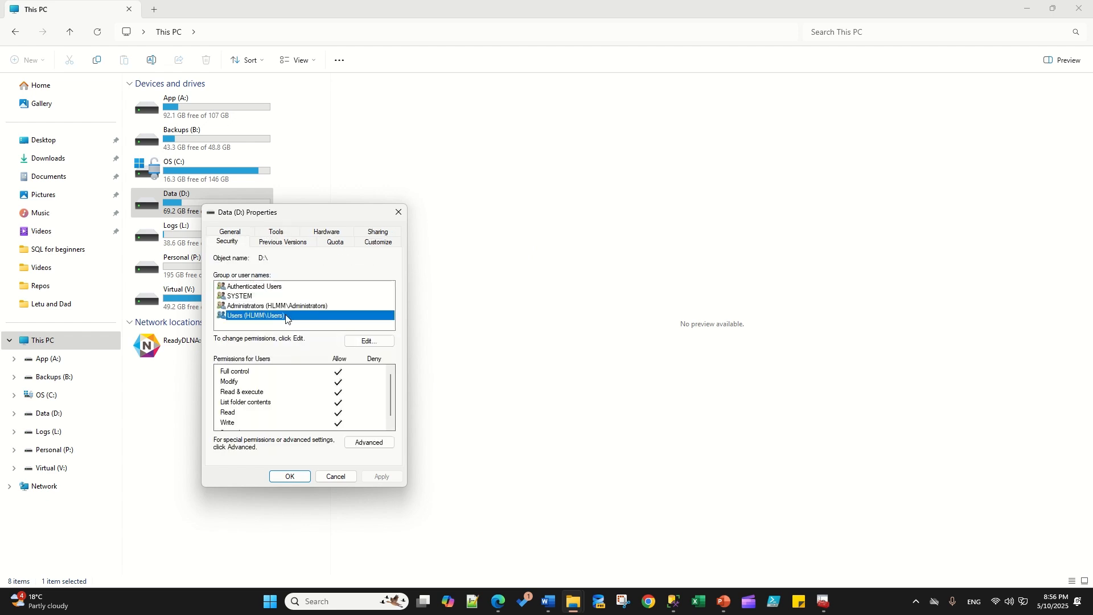
Allow Authenticated Users full control of the Data (D:) drive and apply the permissions, continuing past the access error.
click(365, 342)
scroll(358, 458, down, 1)
scroll(360, 458, up, 1)
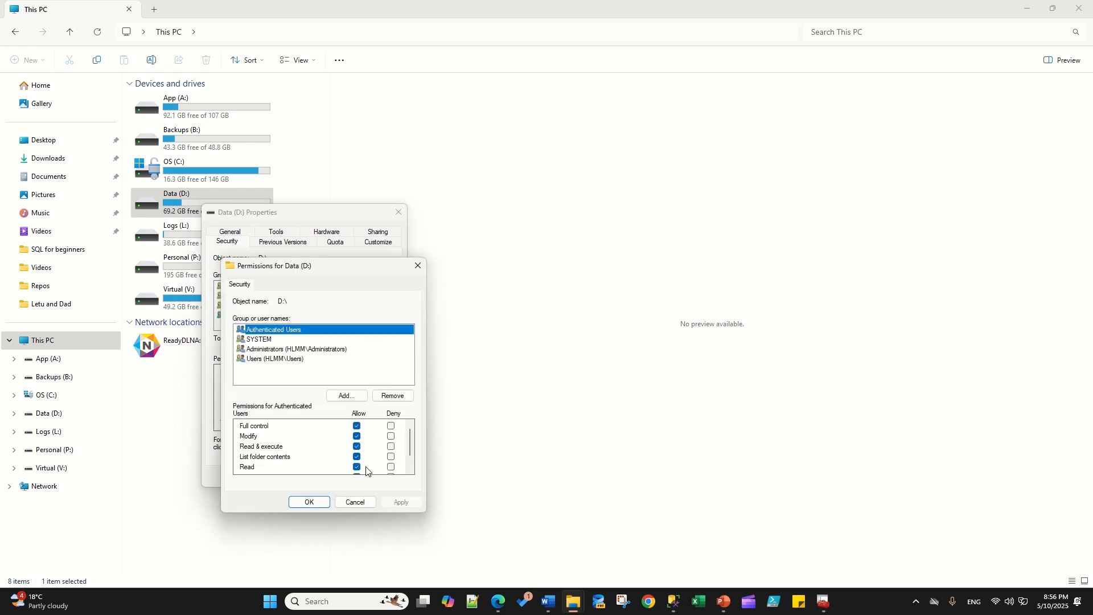
click(357, 426)
click(357, 426)
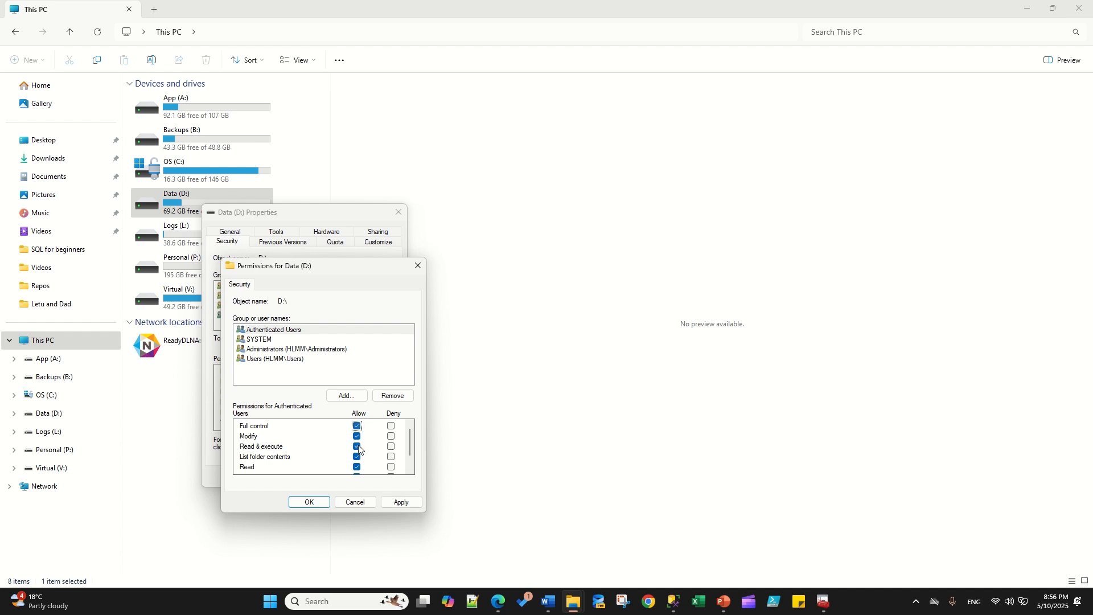
click(403, 503)
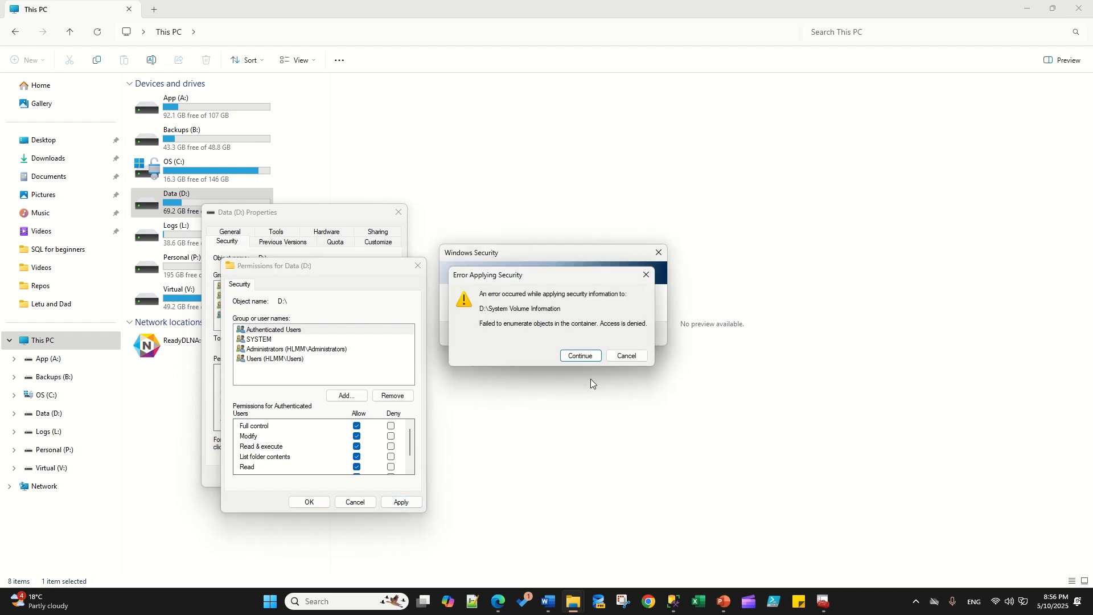
click(581, 356)
Check the security permissions of Authenticated Users and Users on the Logs (L:) drive, leaving without changes.
right_click(196, 248)
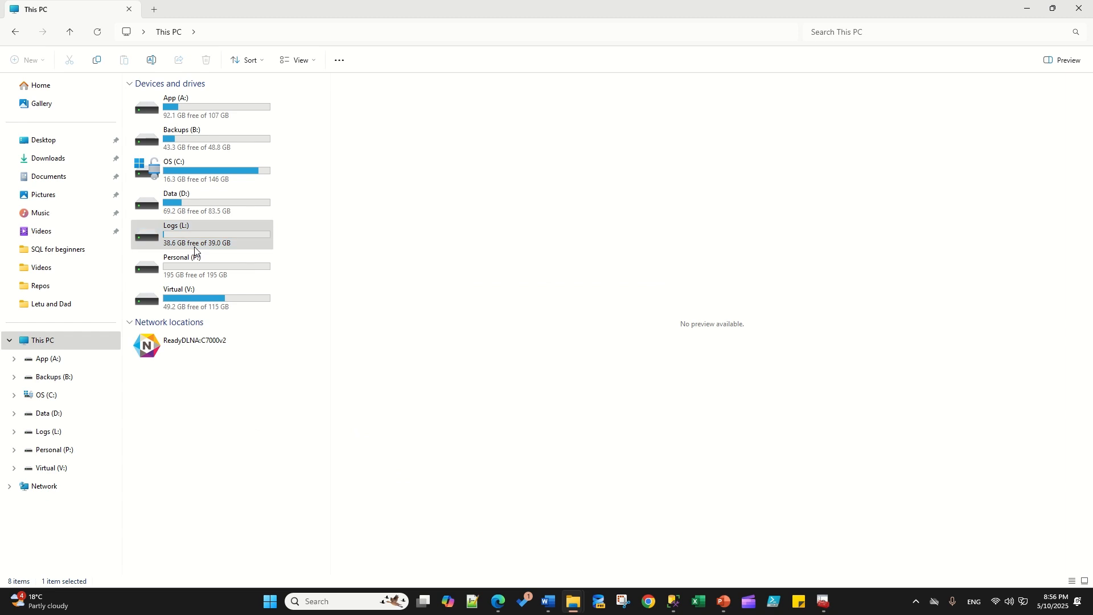
click(268, 401)
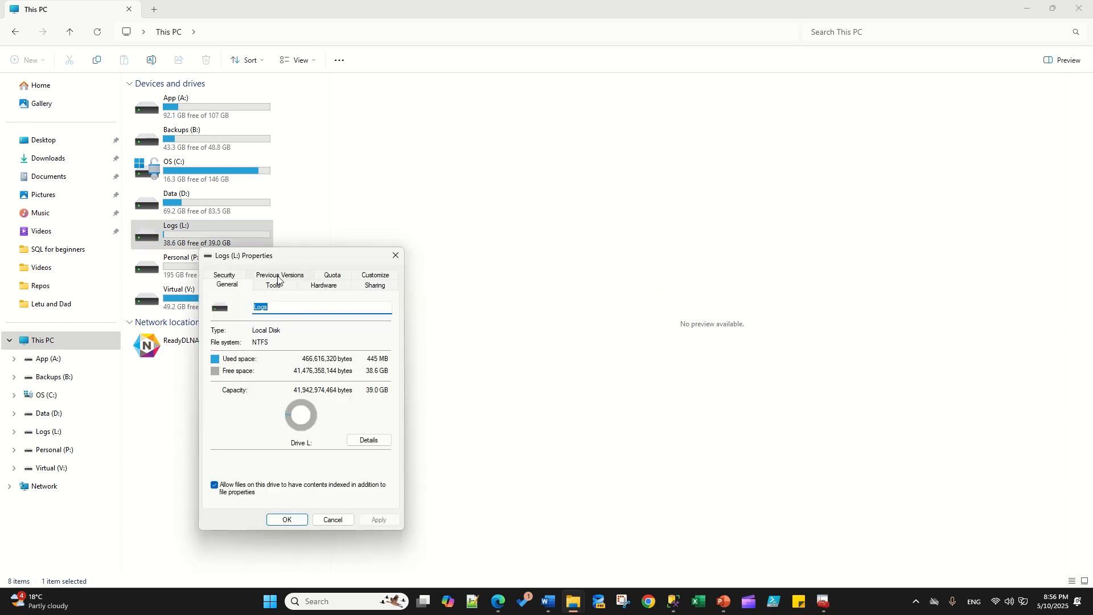
click(280, 283)
click(236, 284)
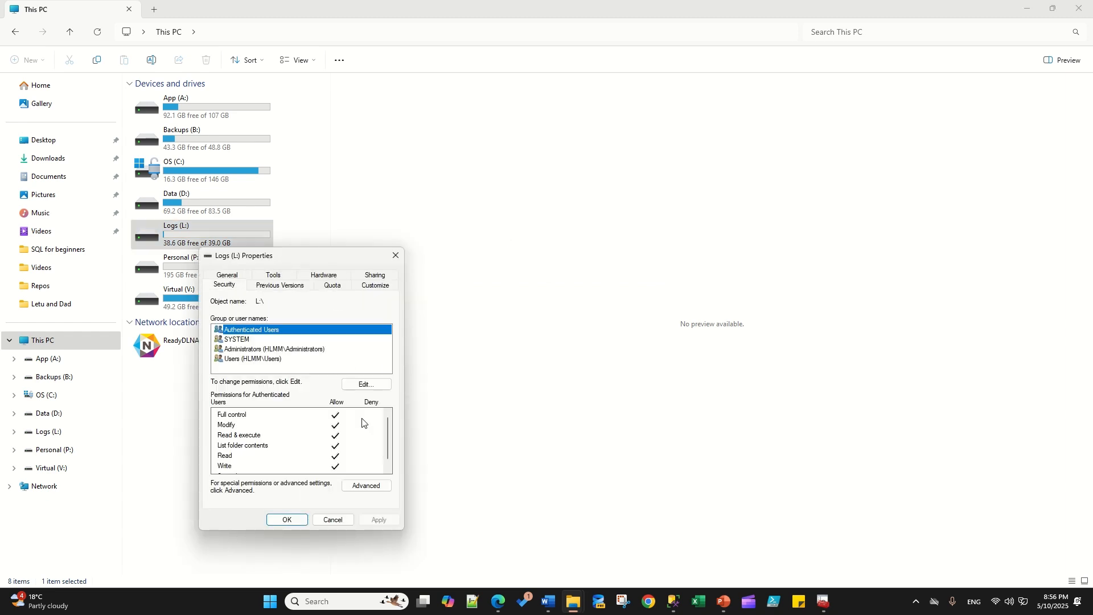
click(281, 360)
click(367, 385)
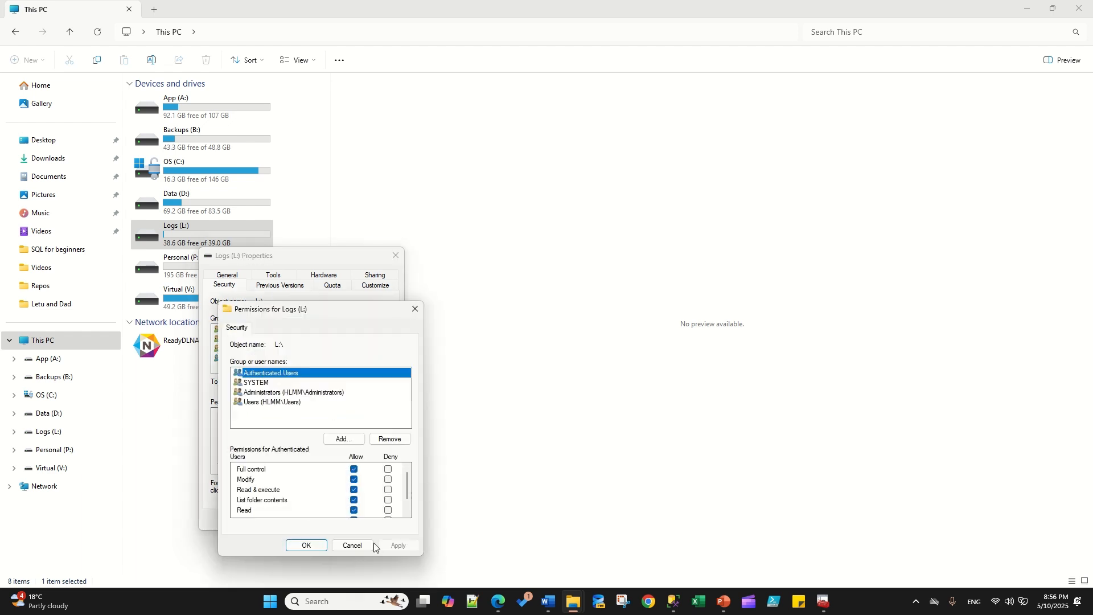
click(352, 546)
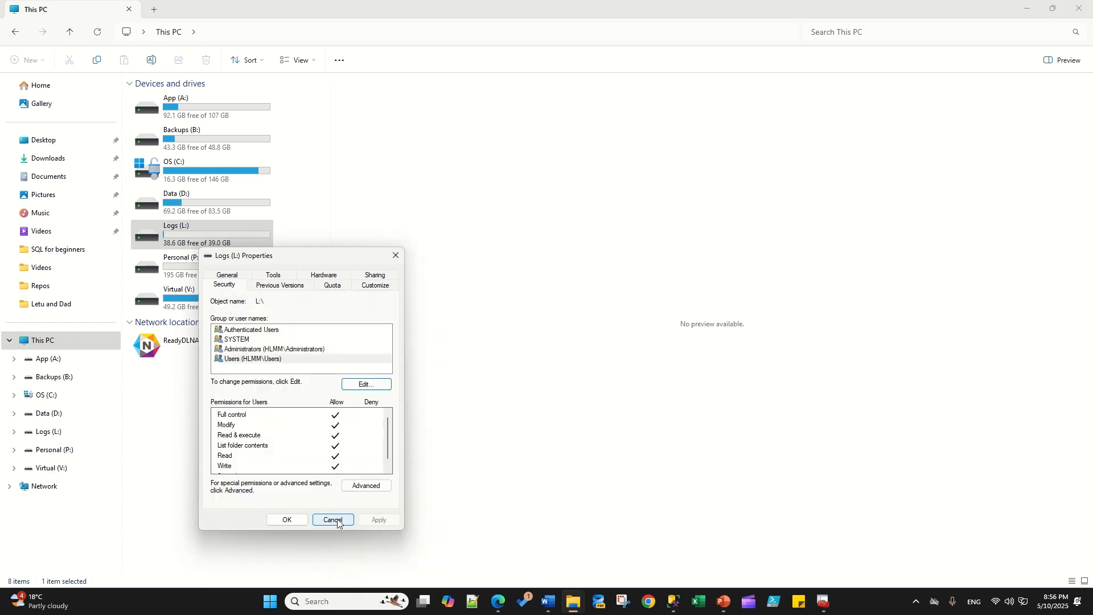
click(334, 520)
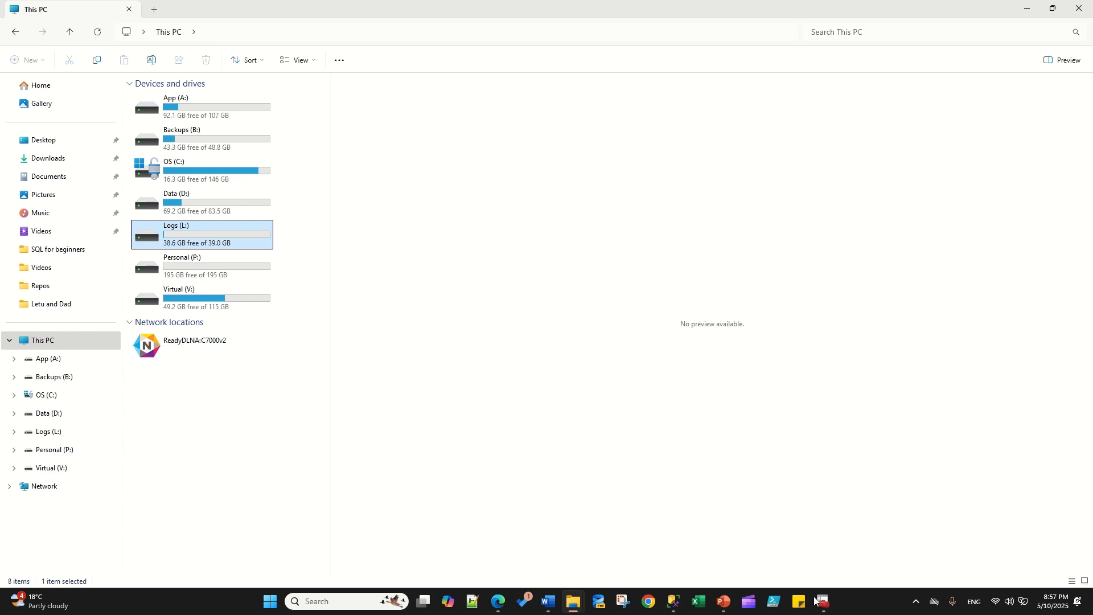
Launch SQL Server 2022 Configuration Manager and show the startup parameters of the SQL Server (MSSQLSERVER) service.
click(349, 603)
text(con)
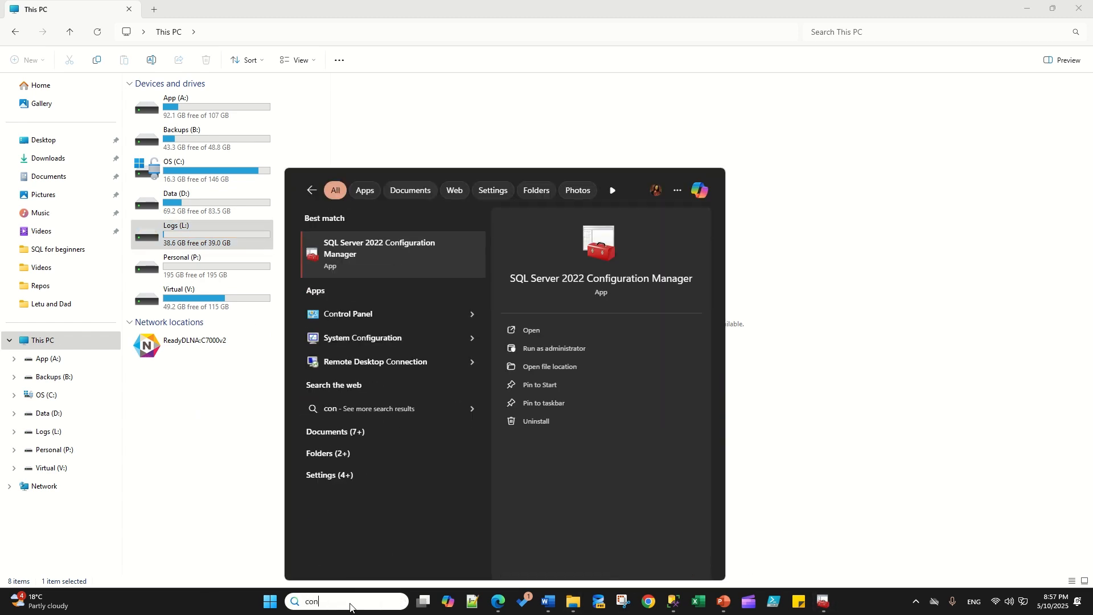
text(figu)
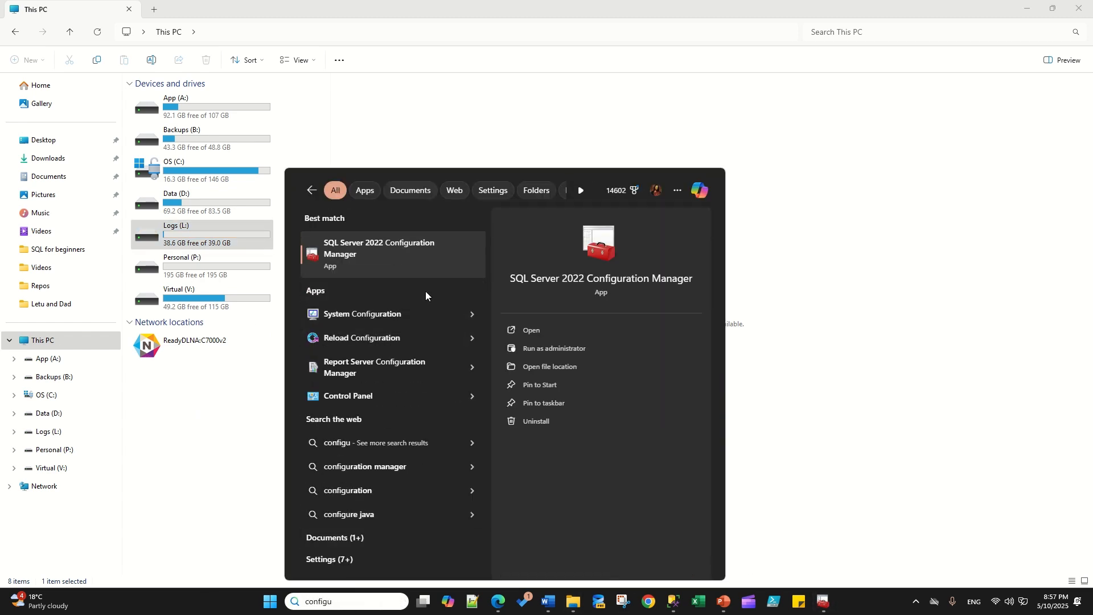
click(396, 259)
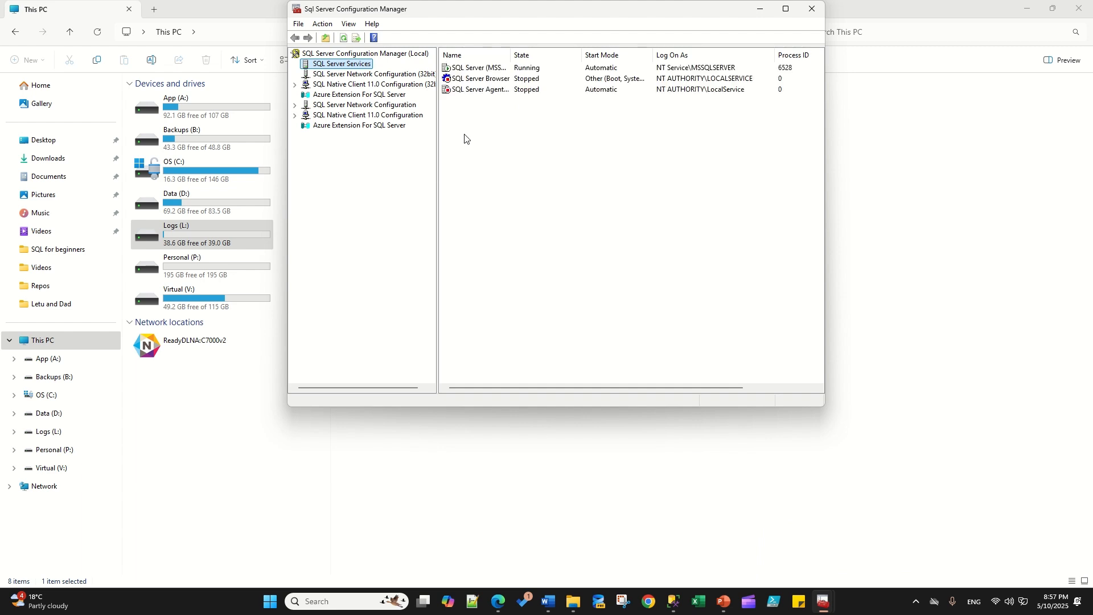
right_click(482, 68)
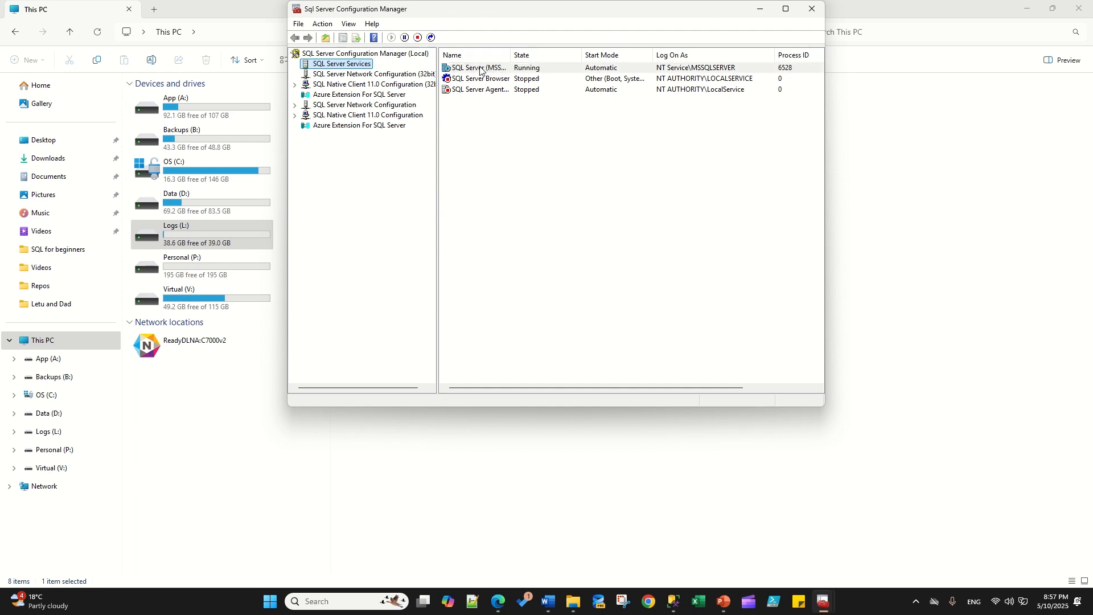
click(517, 143)
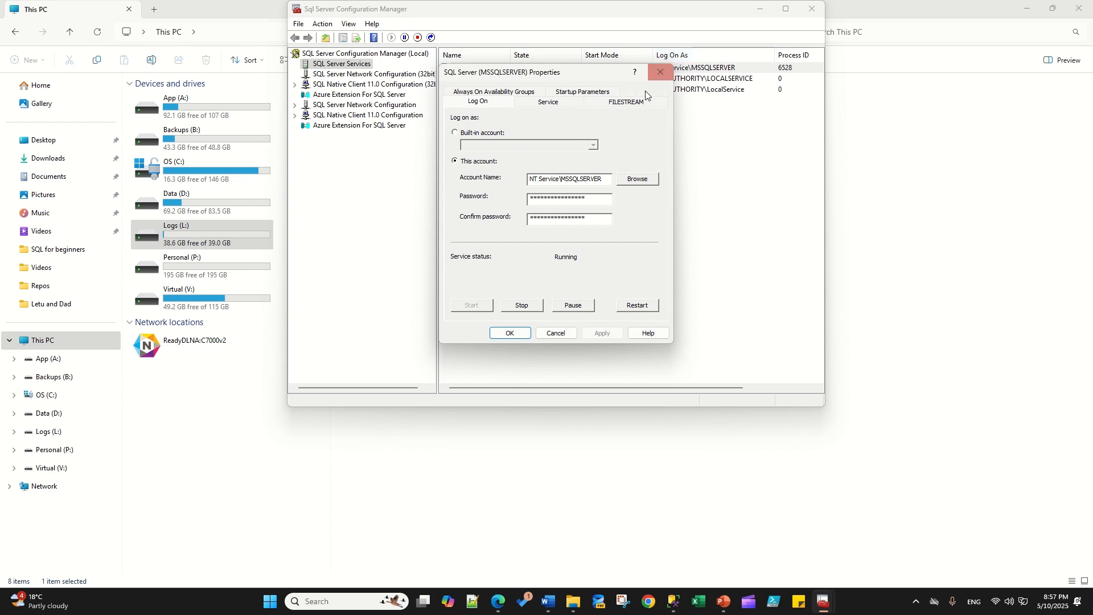
click(575, 94)
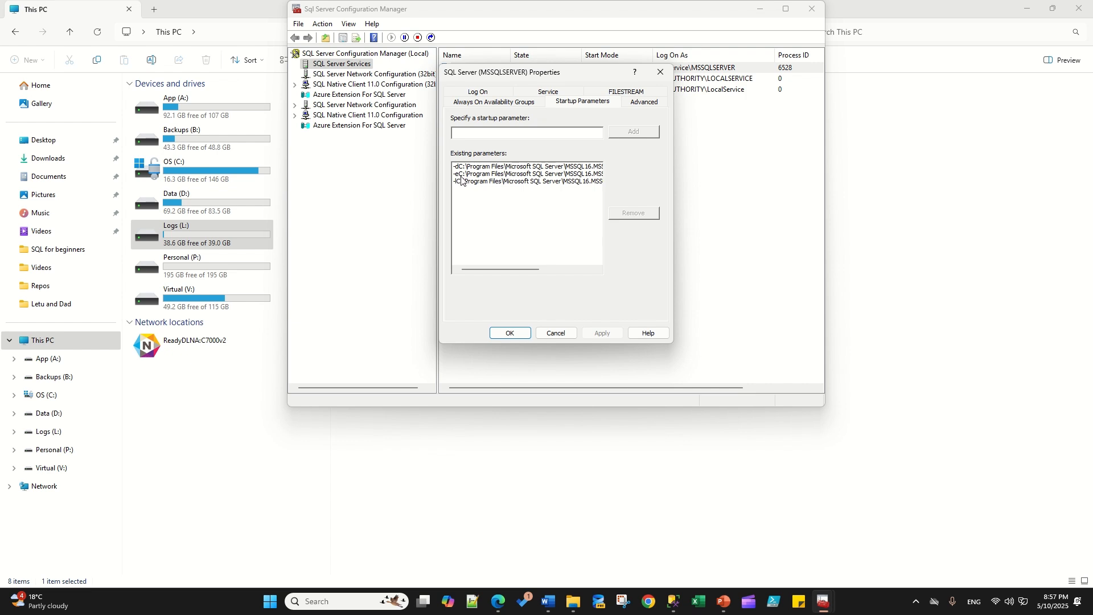
Examine the full paths in the existing -d, -e and -l startup parameters.
click(537, 180)
click(544, 174)
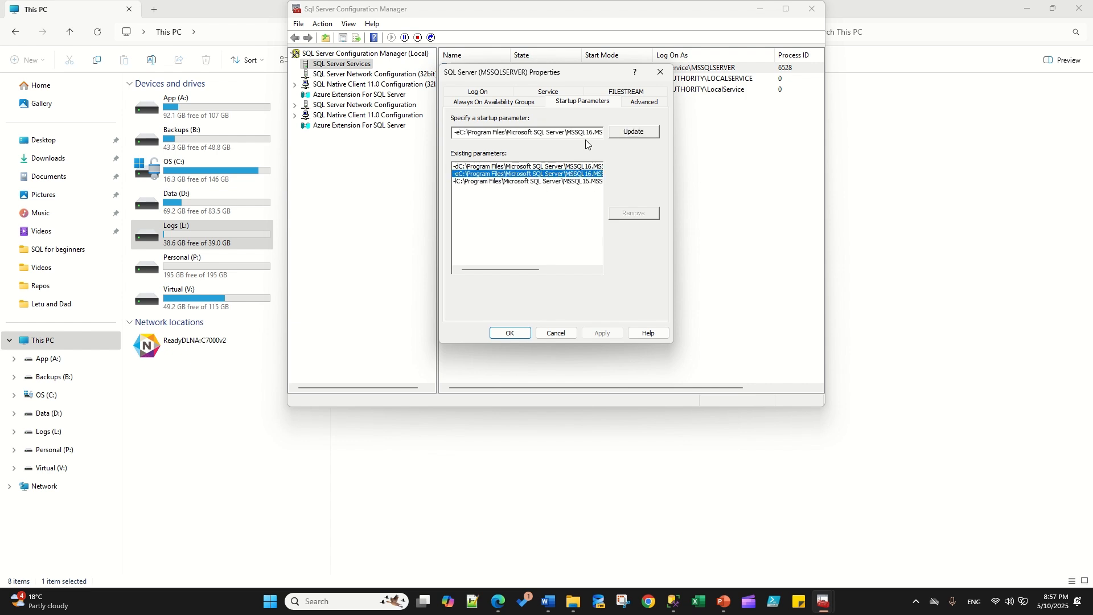
drag(559, 133, 603, 134)
click(472, 167)
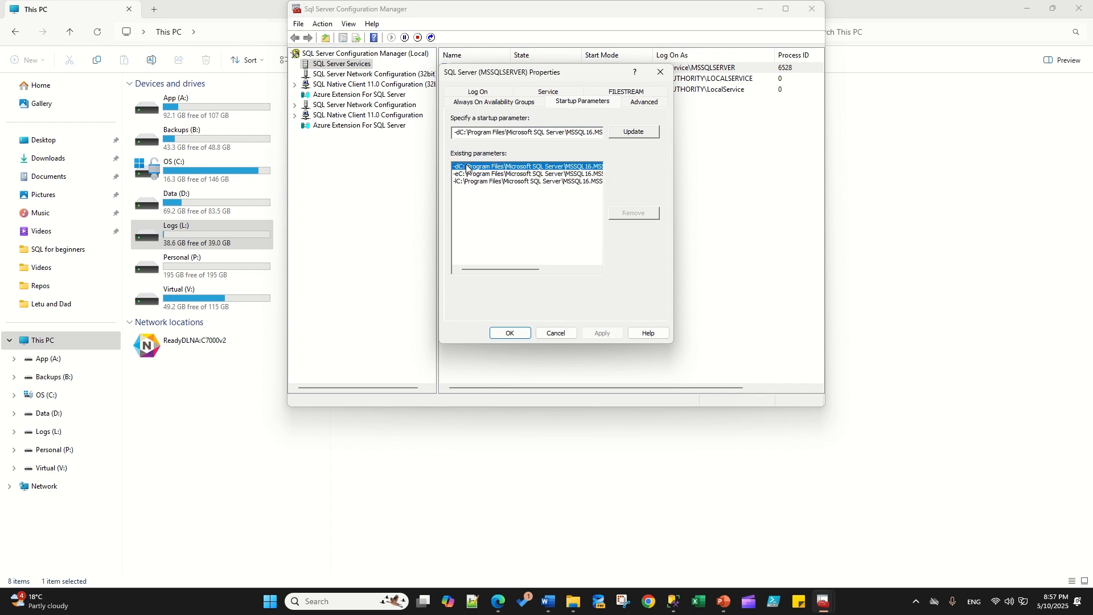
drag(456, 132, 681, 134)
click(587, 135)
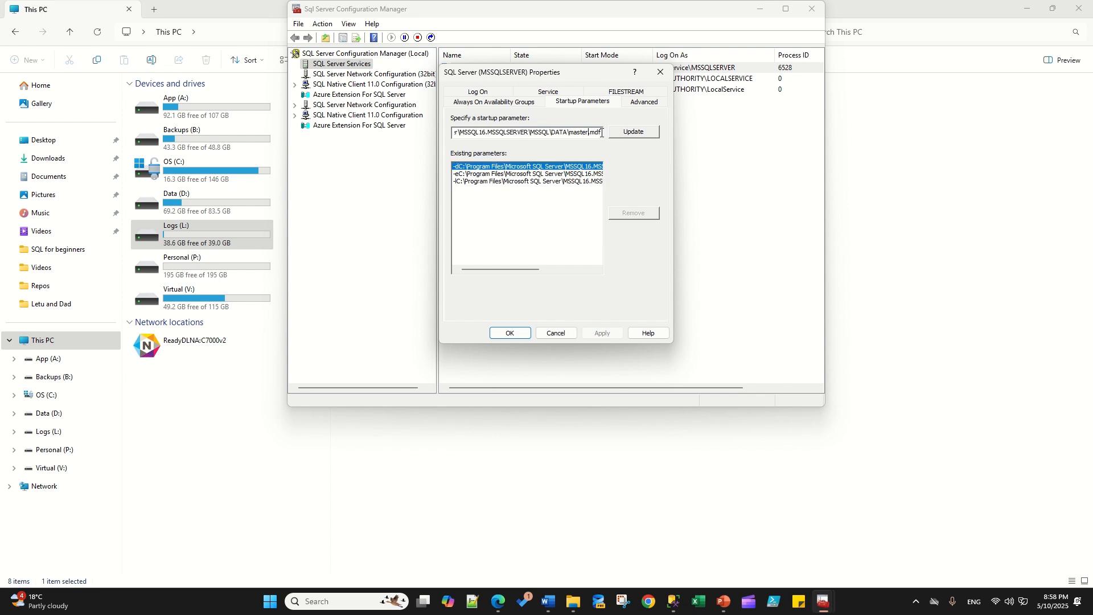
click(463, 182)
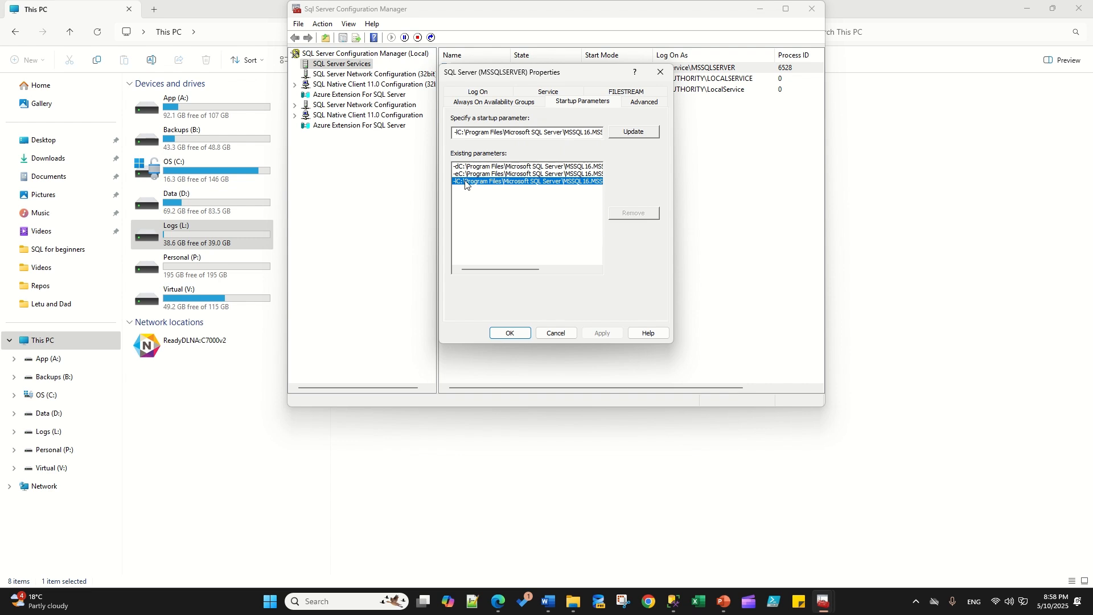
drag(561, 130, 664, 132)
click(585, 130)
click(480, 175)
drag(547, 132, 655, 132)
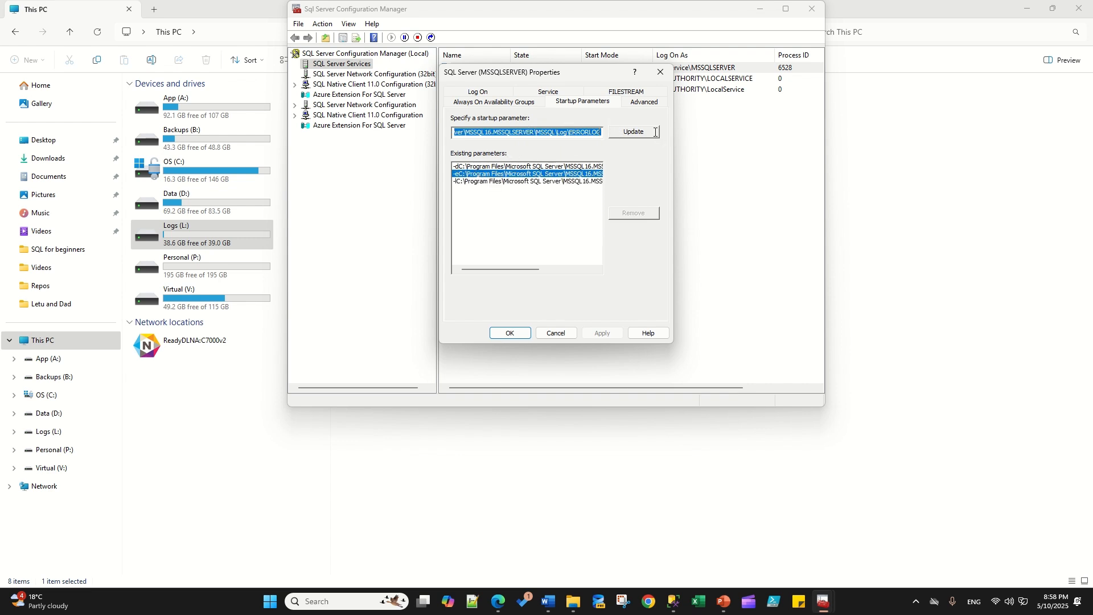
click(577, 133)
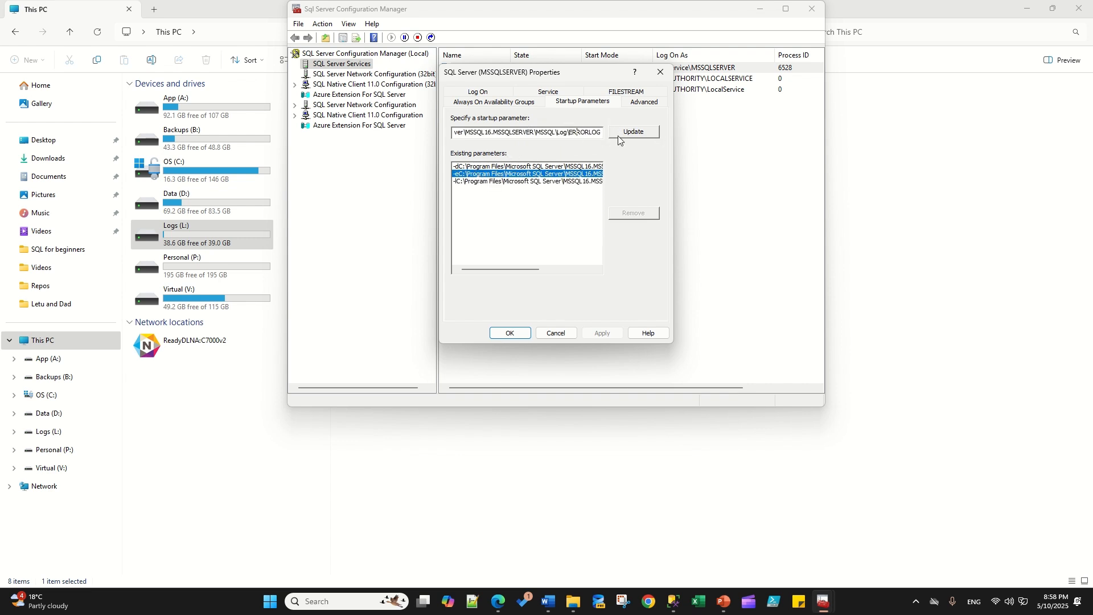
Copy the -d startup parameter that points to master.mdf and switch to the Word document.
click(465, 167)
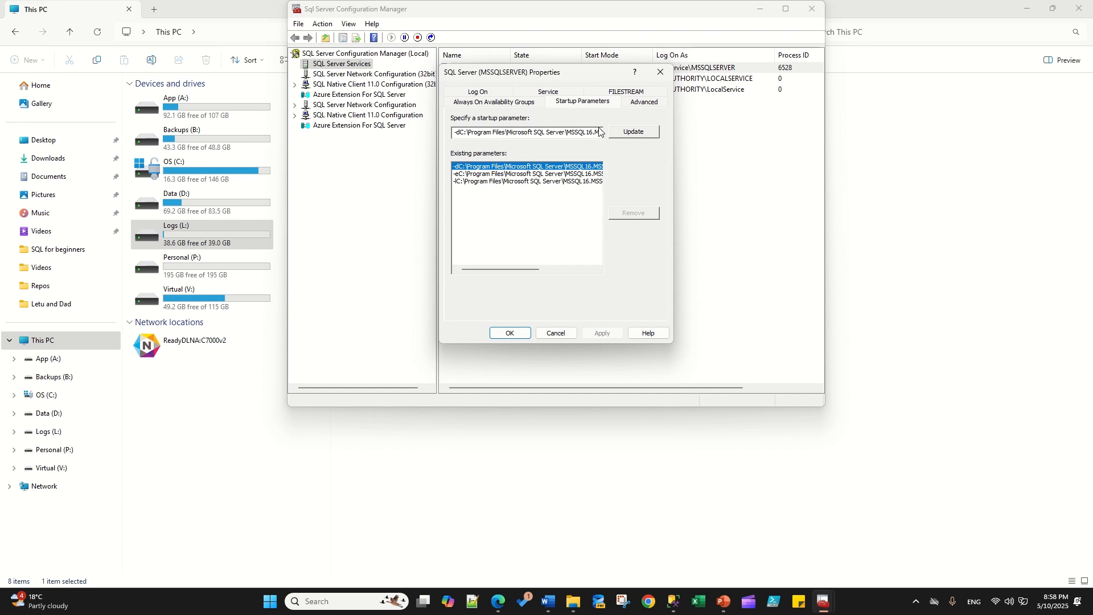
drag(600, 132, 353, 139)
right_click(507, 136)
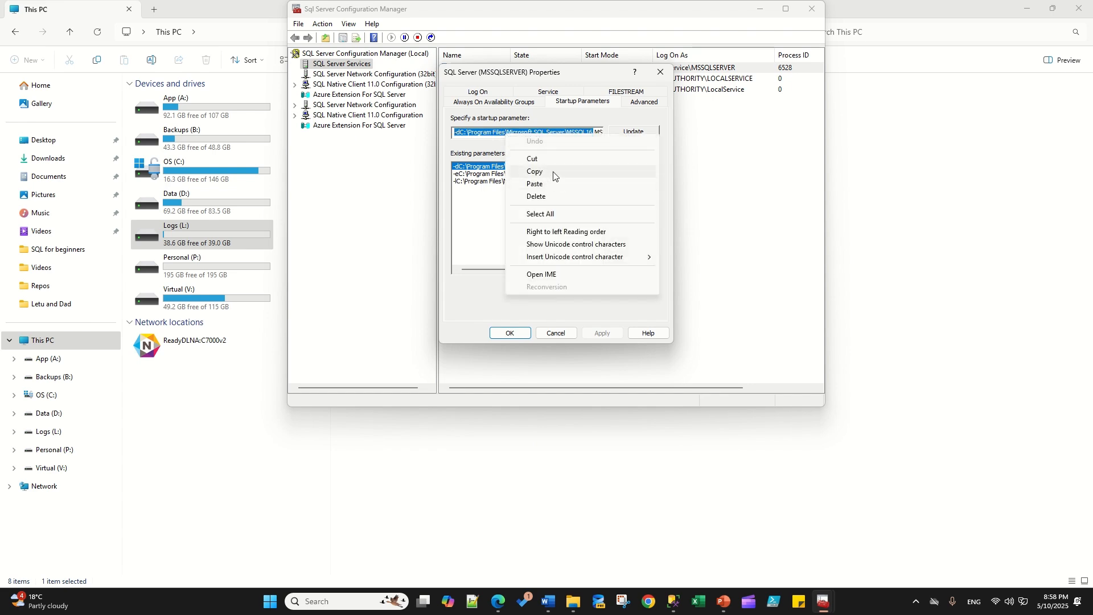
click(547, 602)
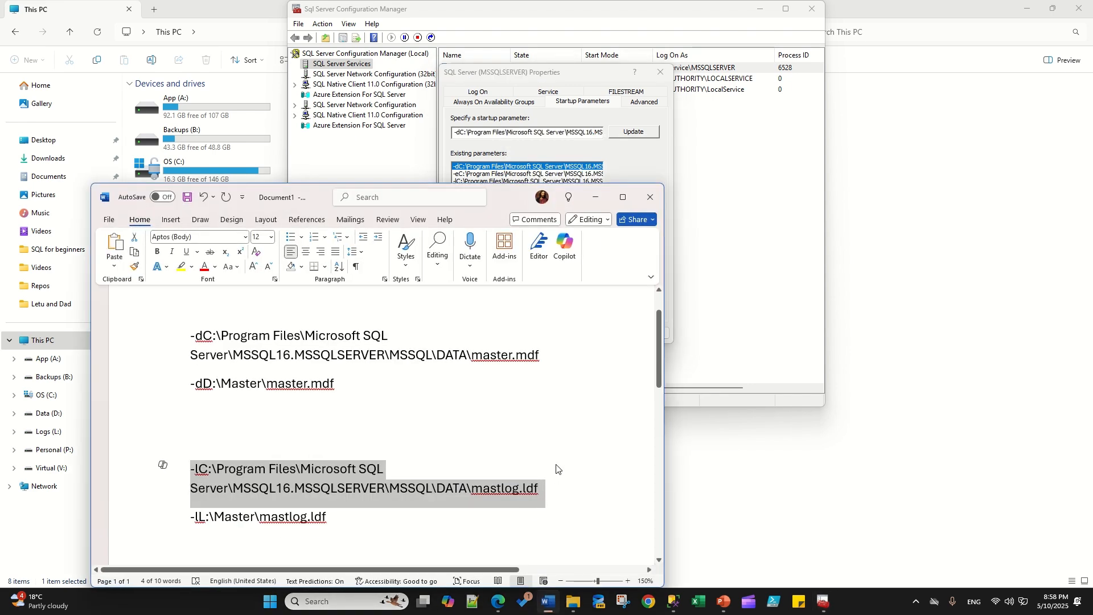
Compare the original -d path of master.mdf with the new path -dD:\Master\master.mdf in the document.
click(452, 420)
drag(190, 336, 643, 354)
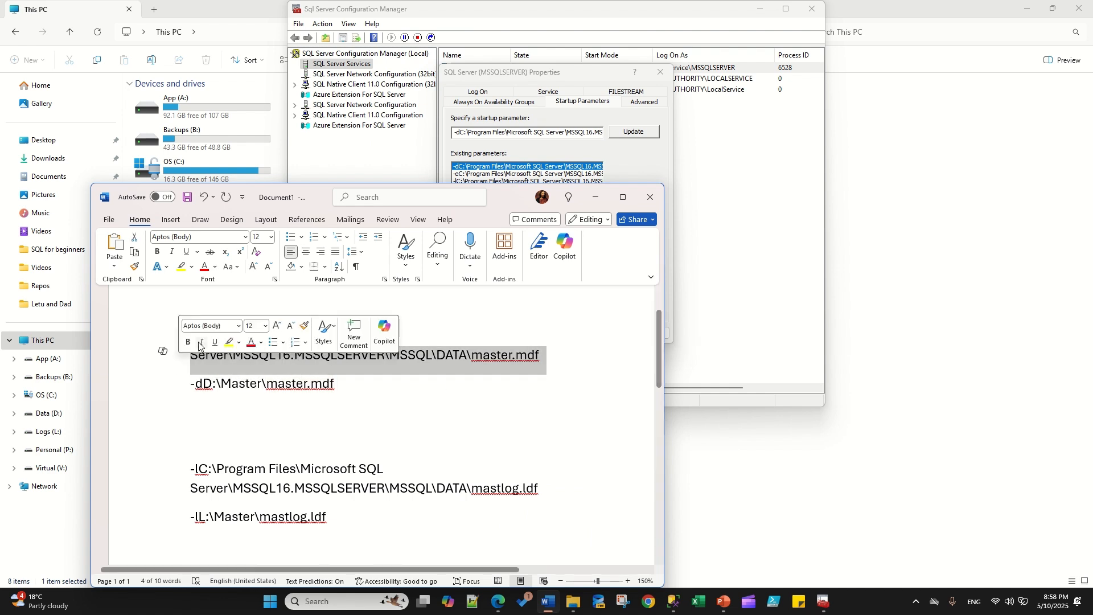
click(210, 415)
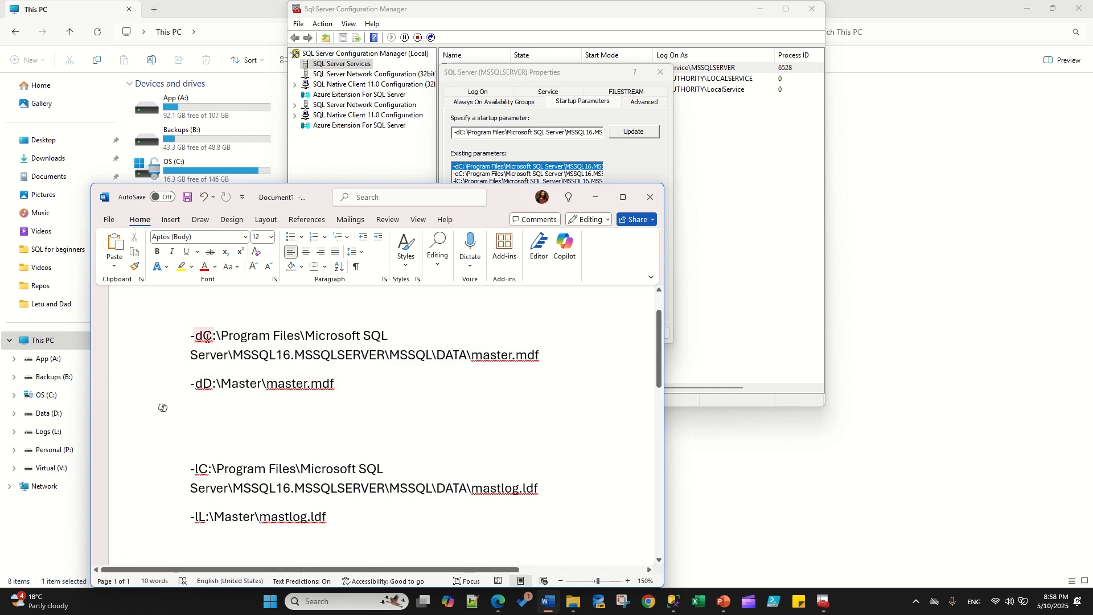
drag(208, 336, 271, 338)
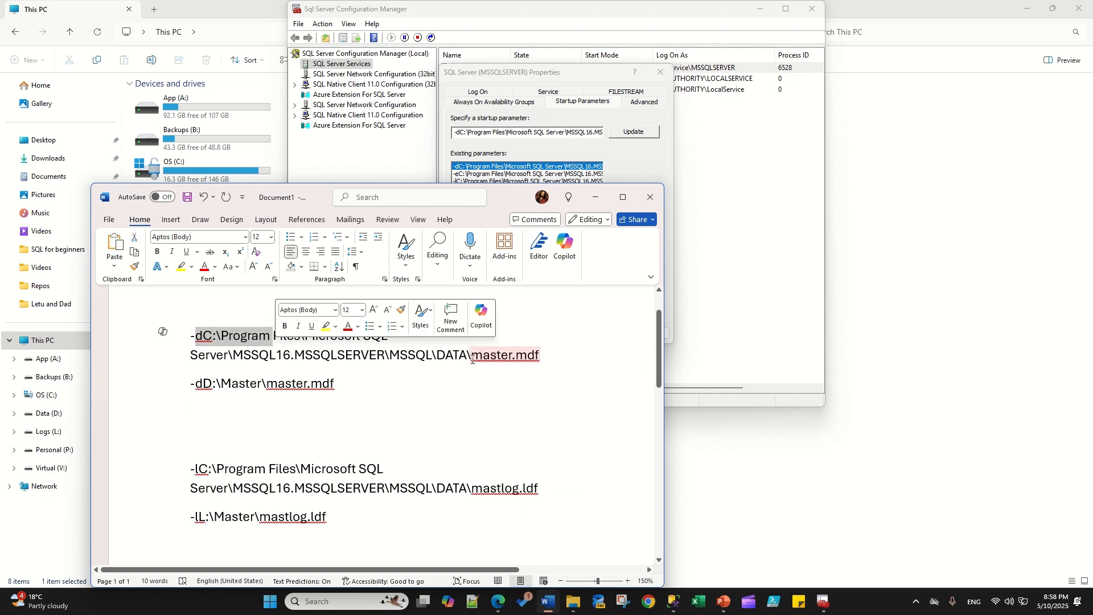
double_click(204, 383)
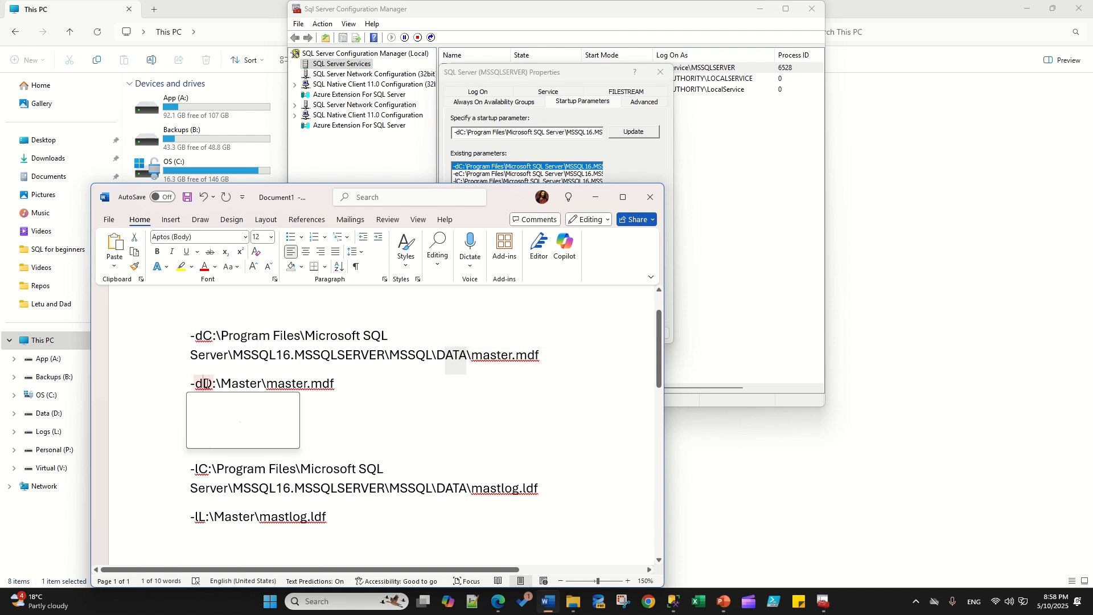
click(259, 386)
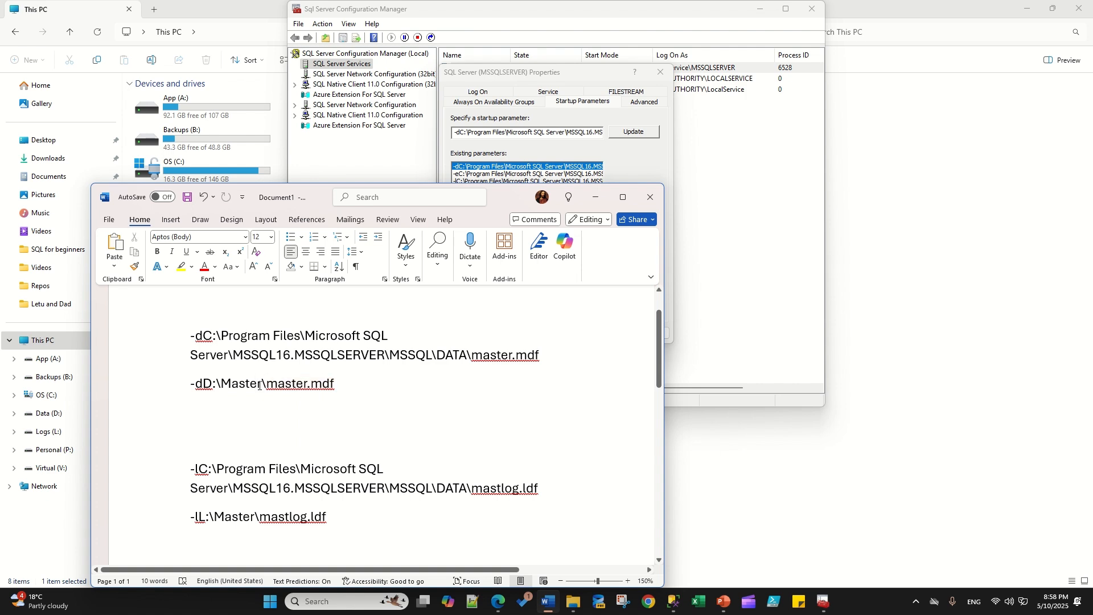
Compare the new path -dD:\Master\master.mdf in the Word document with the path in the service's startup parameter field.
drag(191, 383, 336, 386)
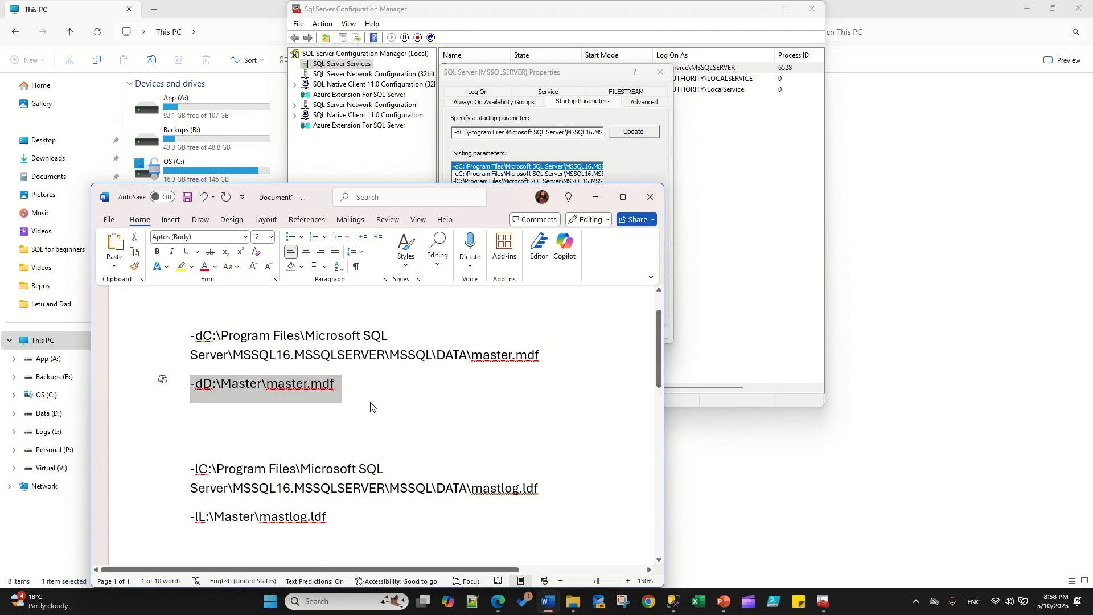
click(205, 385)
drag(205, 385, 261, 387)
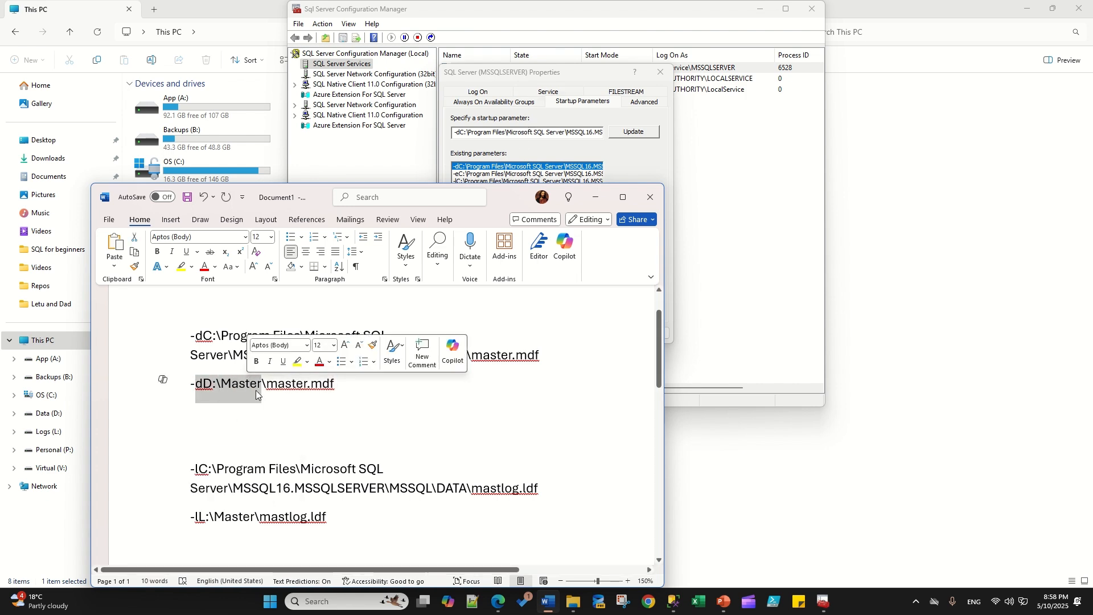
click(469, 132)
drag(460, 132, 584, 132)
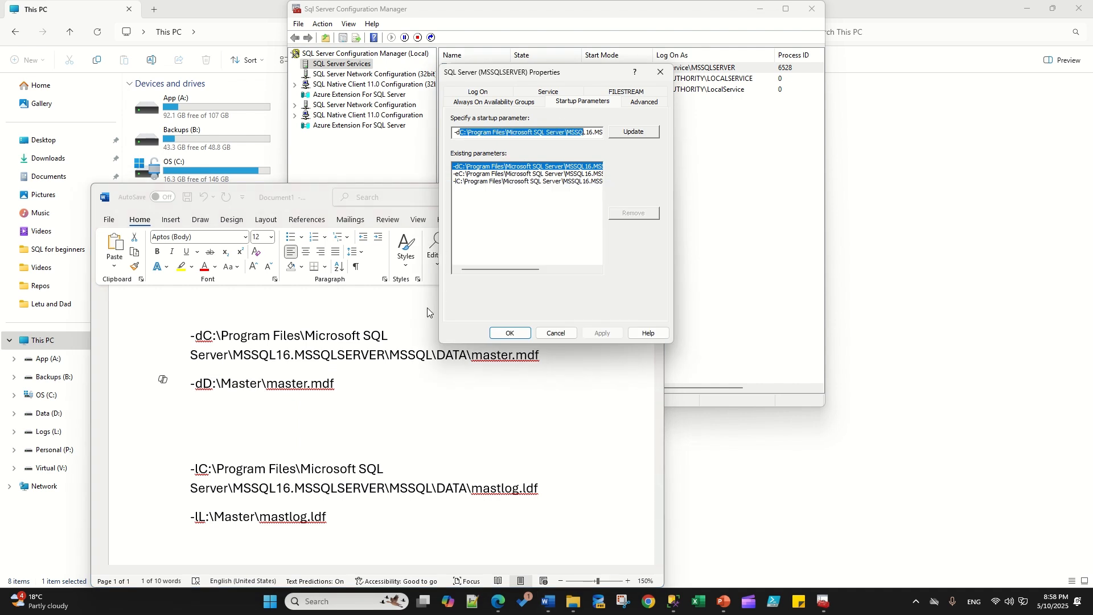
click(206, 383)
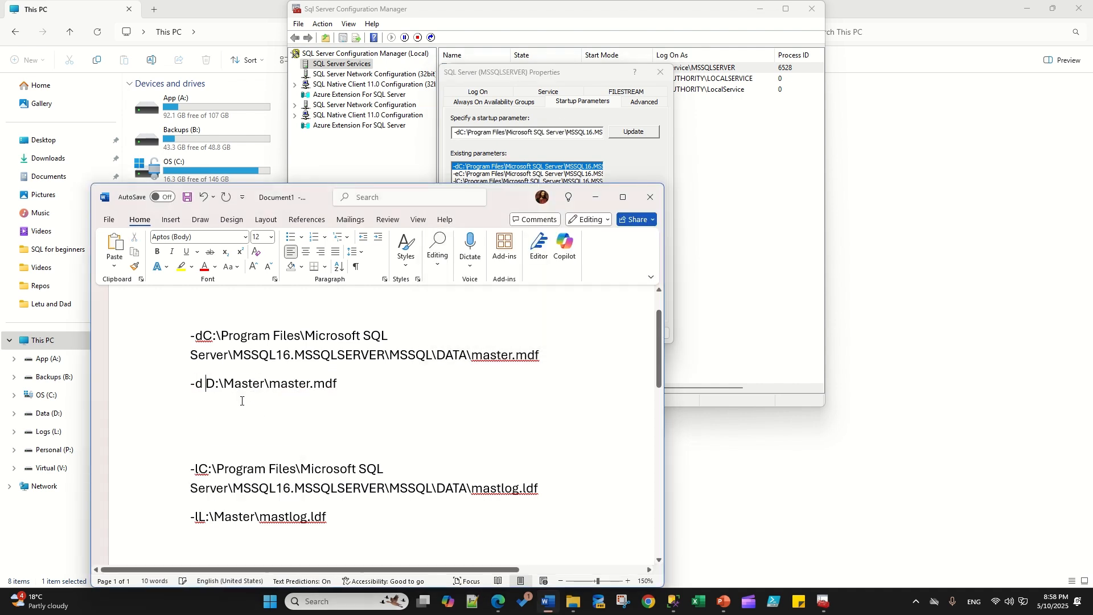
key(BackSpace)
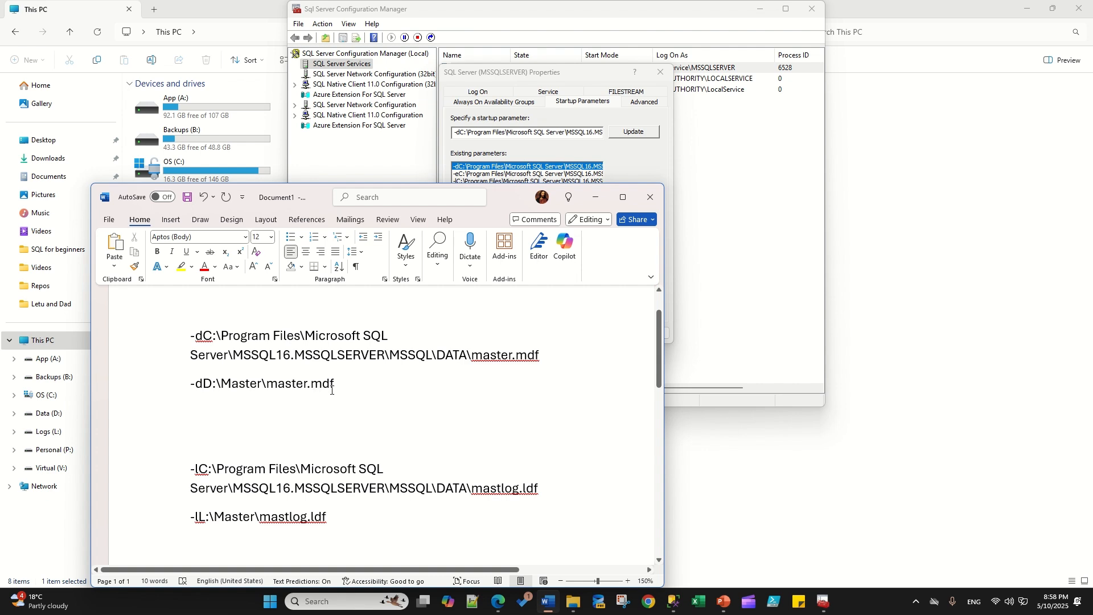
Copy -dD:\Master\master.mdf from the Word document and update the service's -d startup parameter with it.
drag(340, 377, 190, 383)
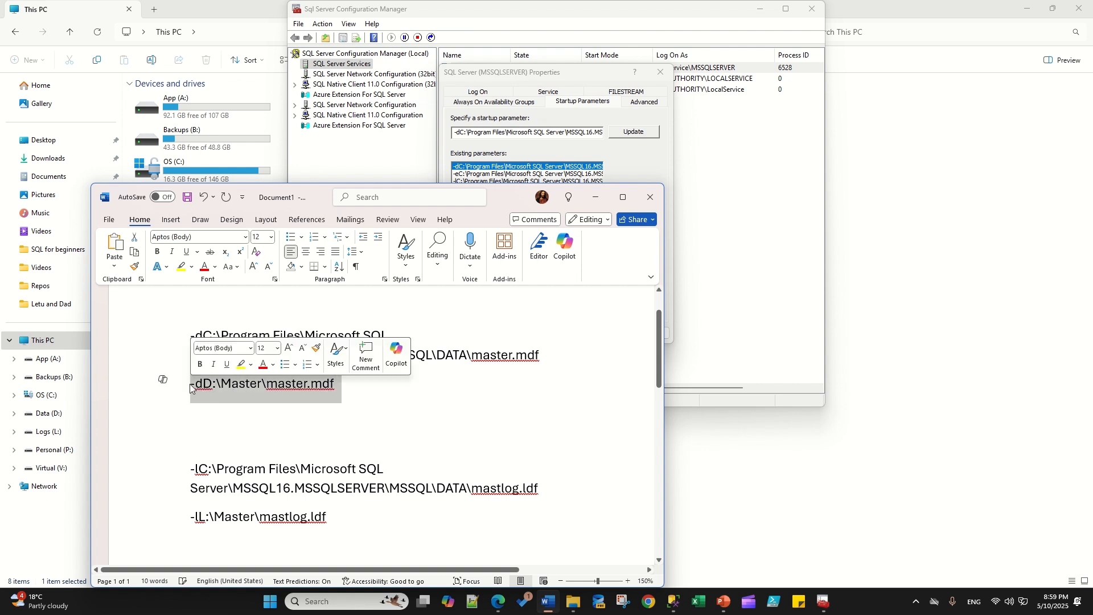
click(539, 132)
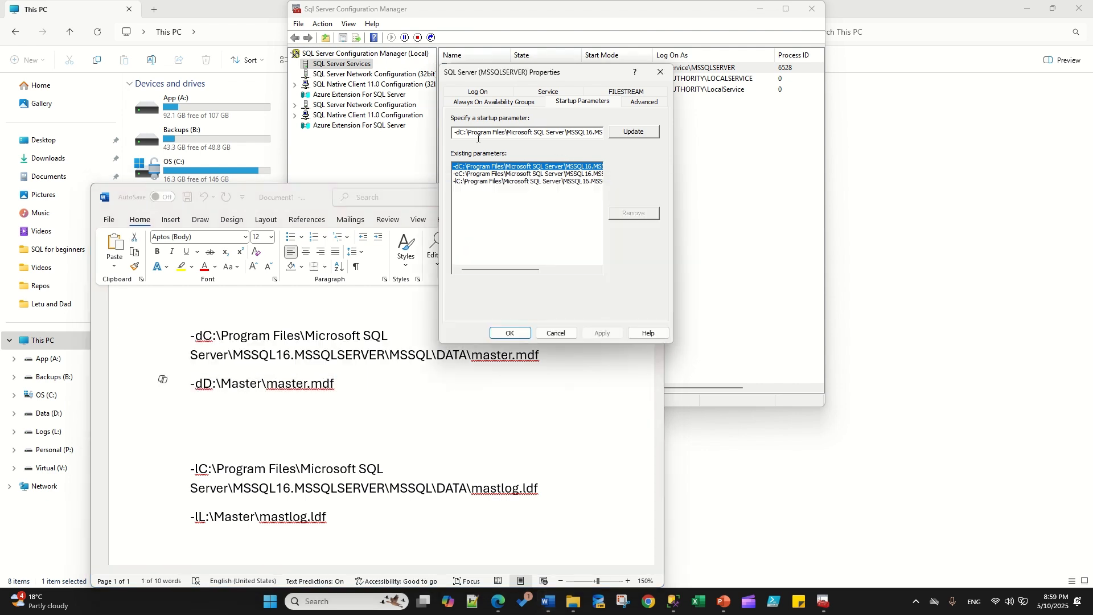
drag(453, 132, 740, 151)
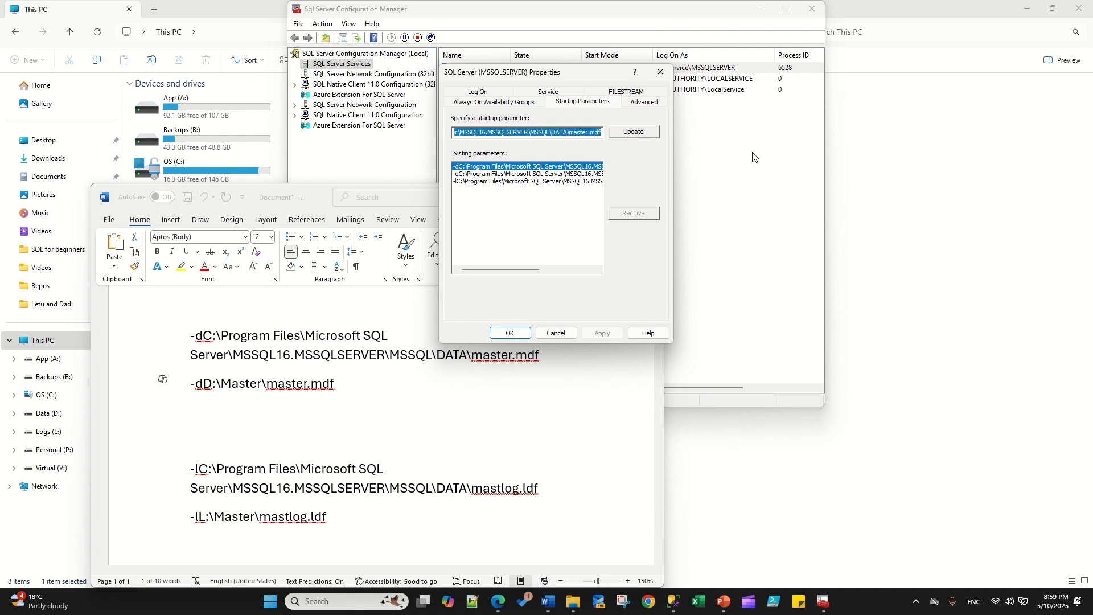
key(ctrl+v)
drag(533, 138, 395, 136)
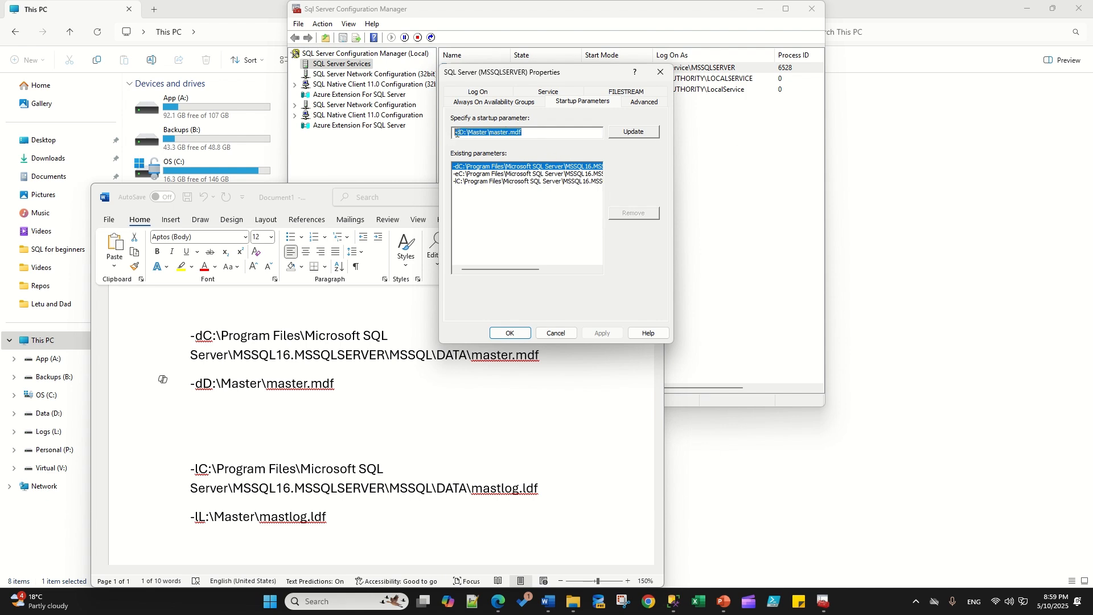
click(467, 133)
click(633, 132)
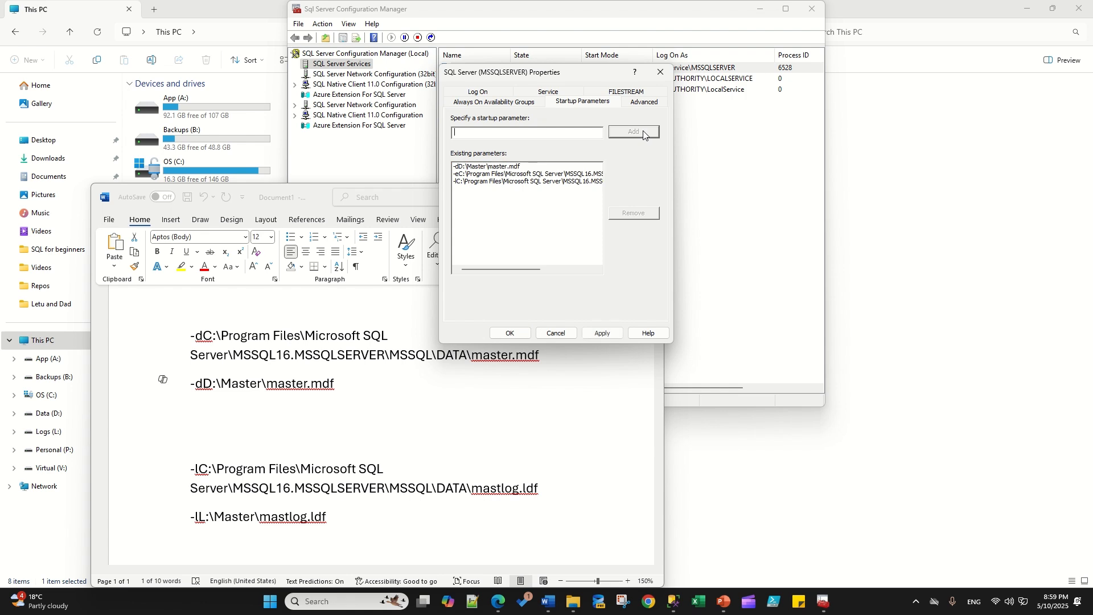
Replace the existing -l startup parameter with -lL:\Master\mastlog.ldf copied from the Word document.
click(470, 182)
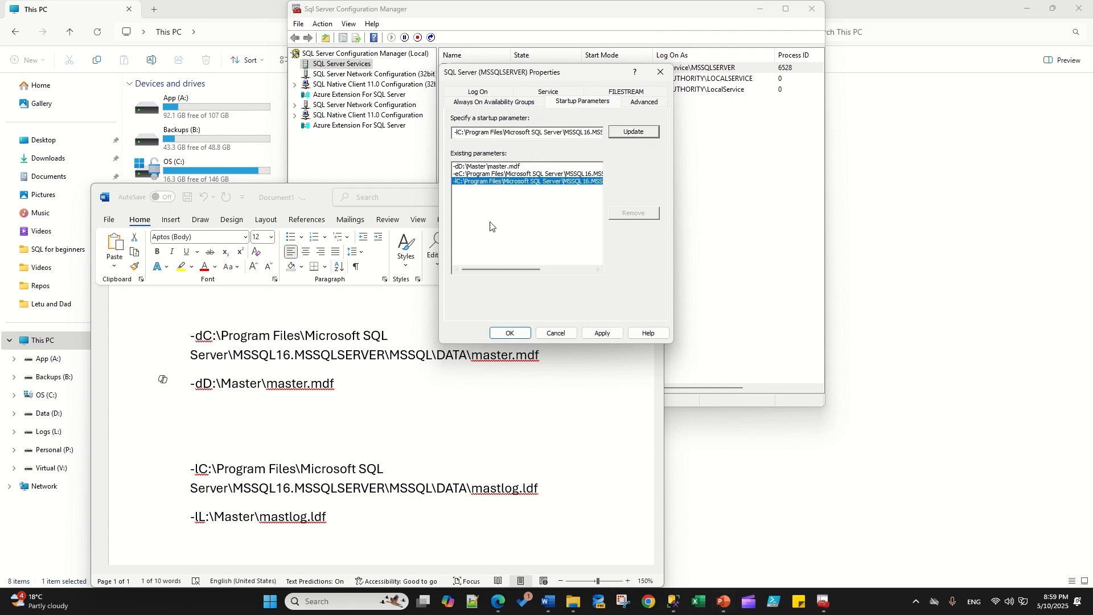
click(338, 527)
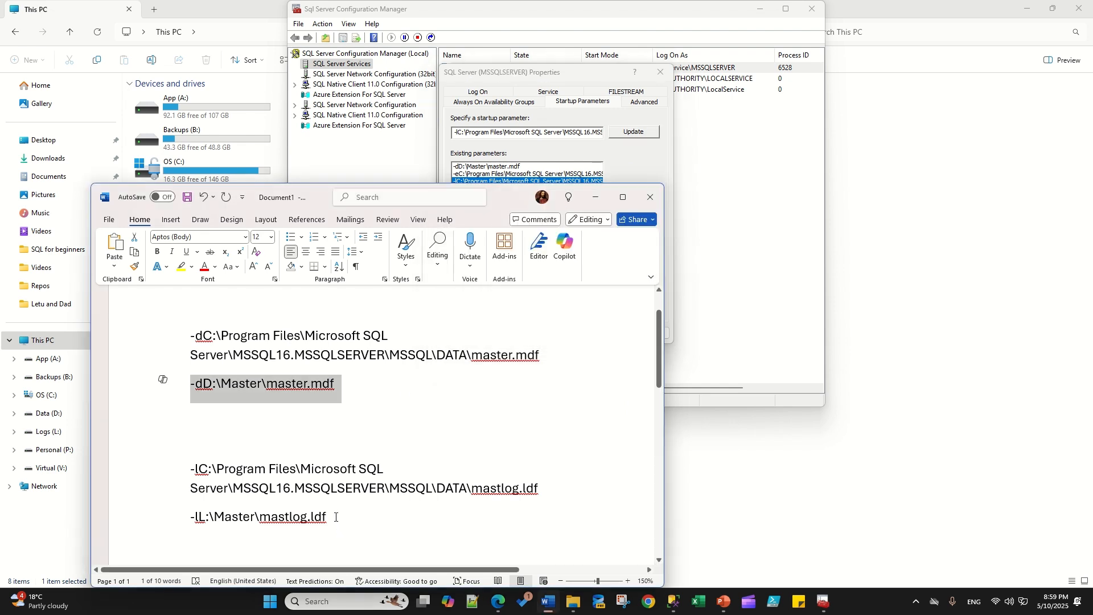
drag(337, 519, 164, 522)
key(ctrl+c)
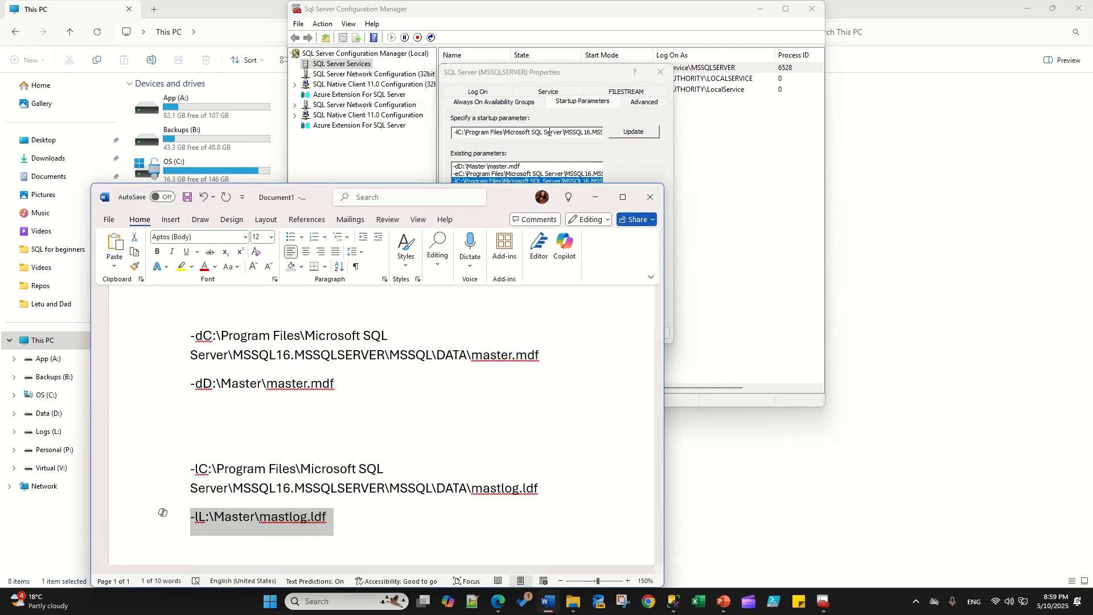
click(550, 133)
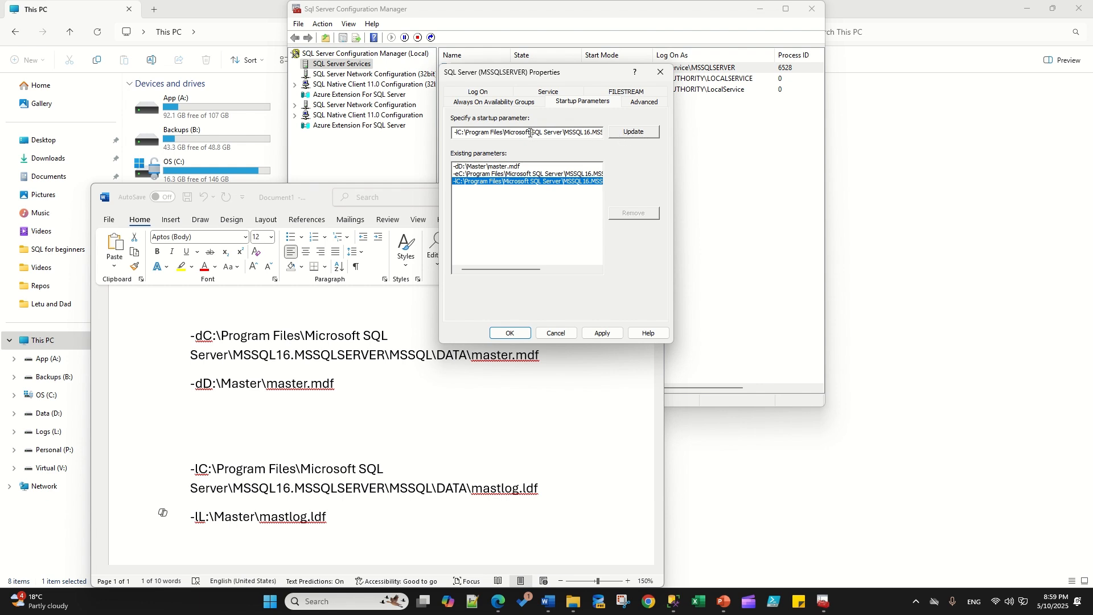
drag(456, 134, 897, 189)
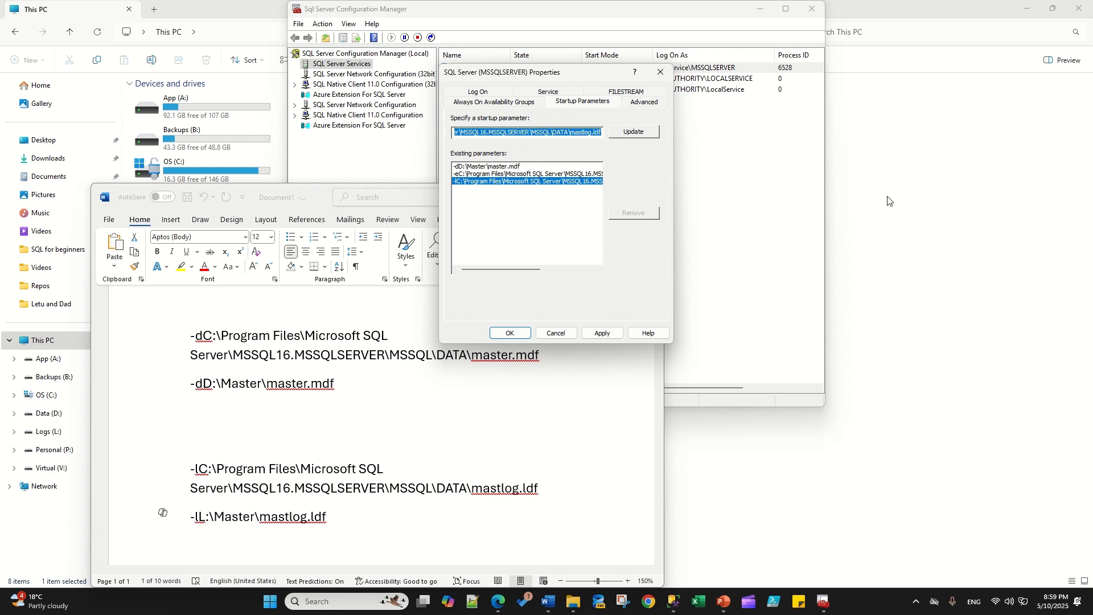
key(Delete)
key(ctrl+v)
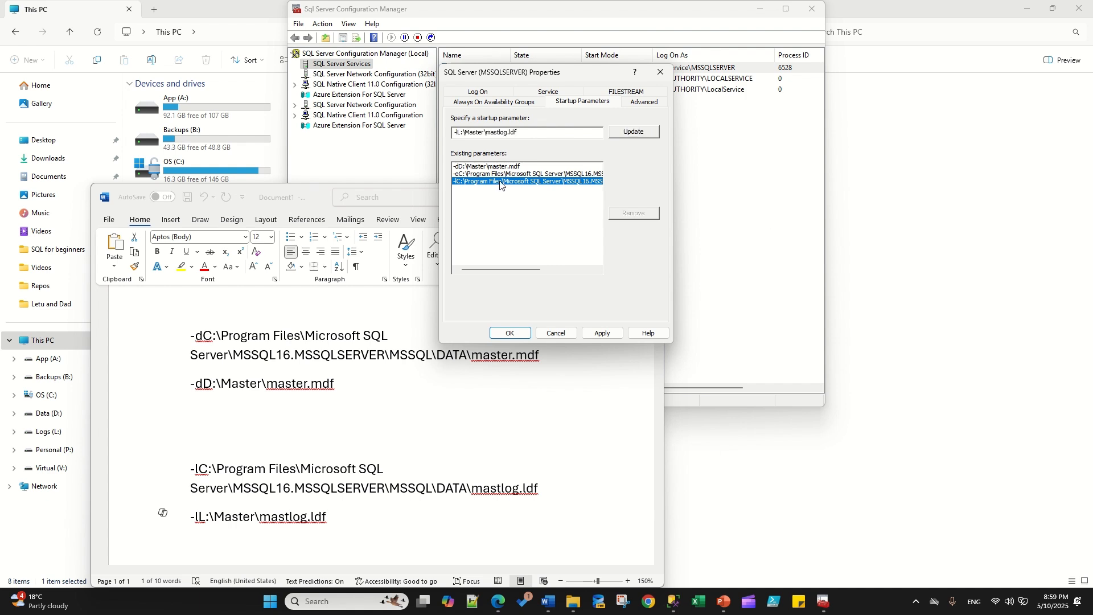
click(646, 133)
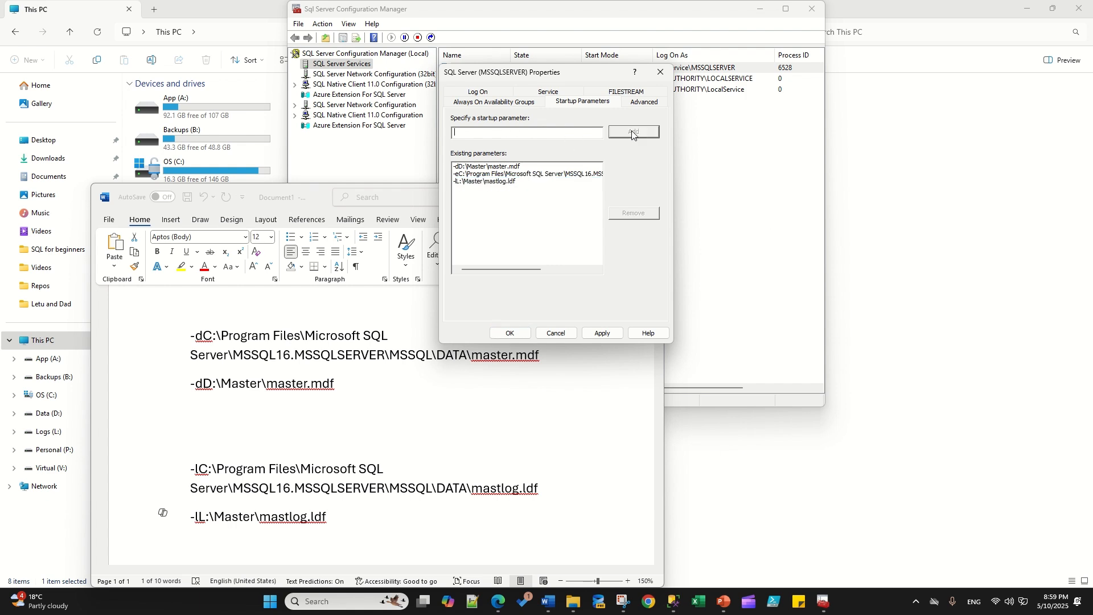
Save the startup parameter changes and stop the SQL Server (MSSQLSERVER) service.
click(602, 333)
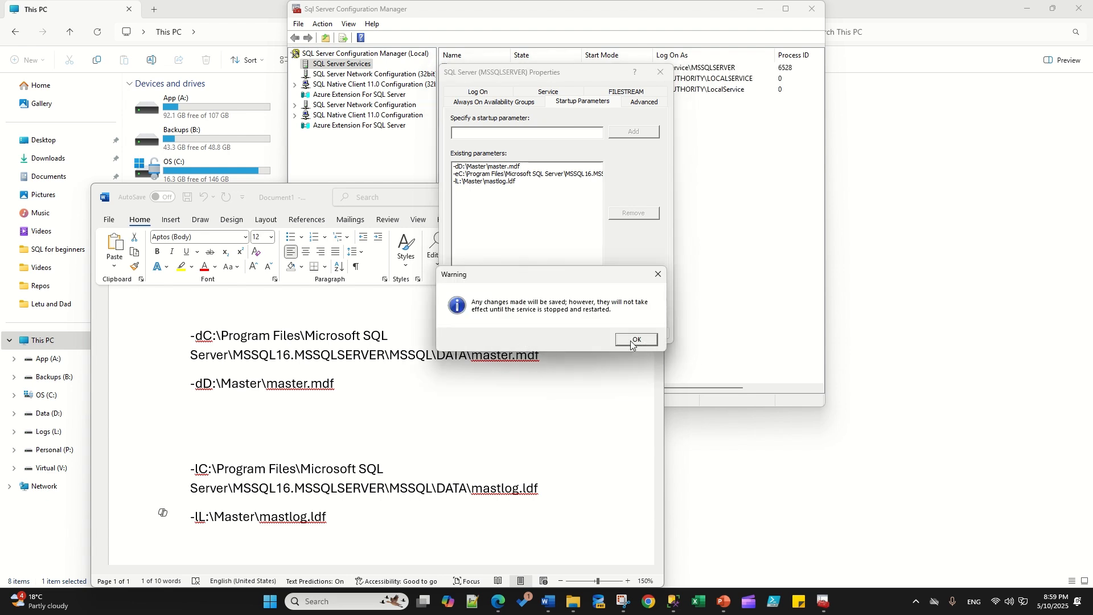
click(636, 340)
click(514, 332)
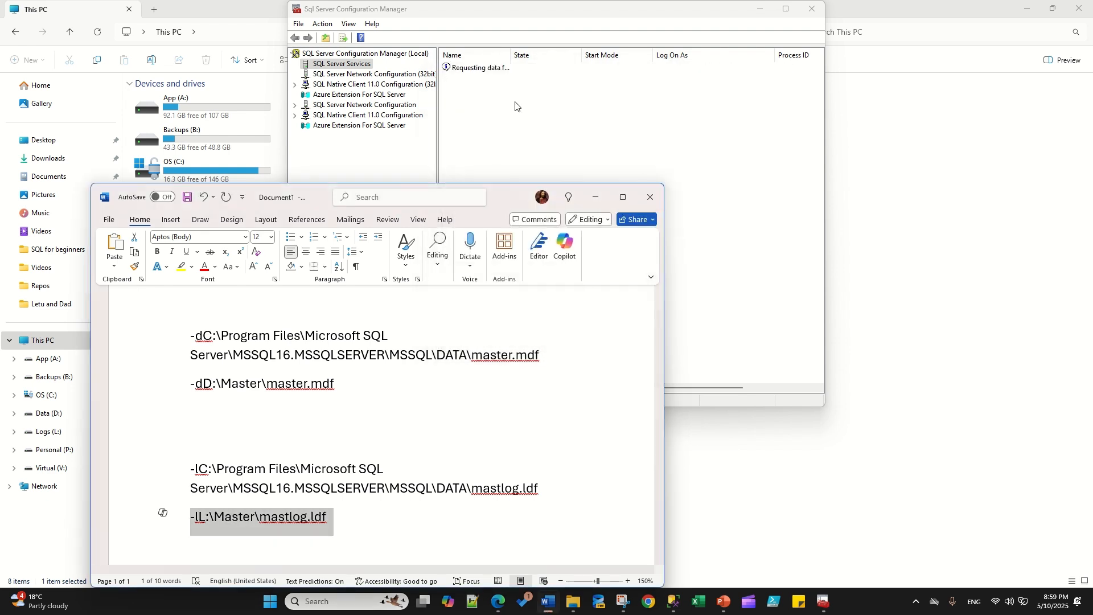
right_click(470, 67)
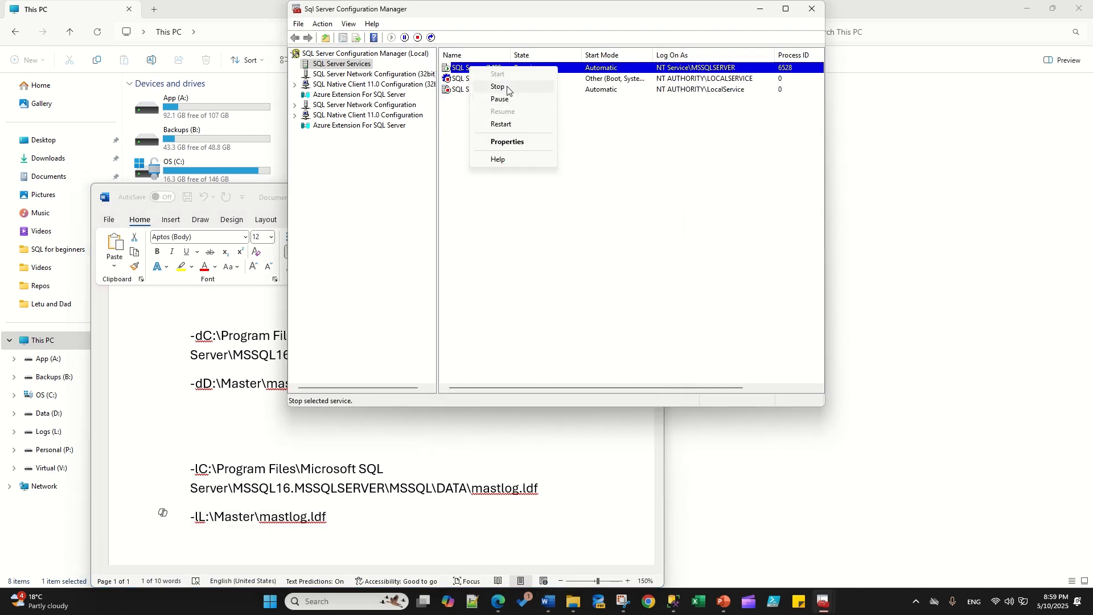
click(507, 86)
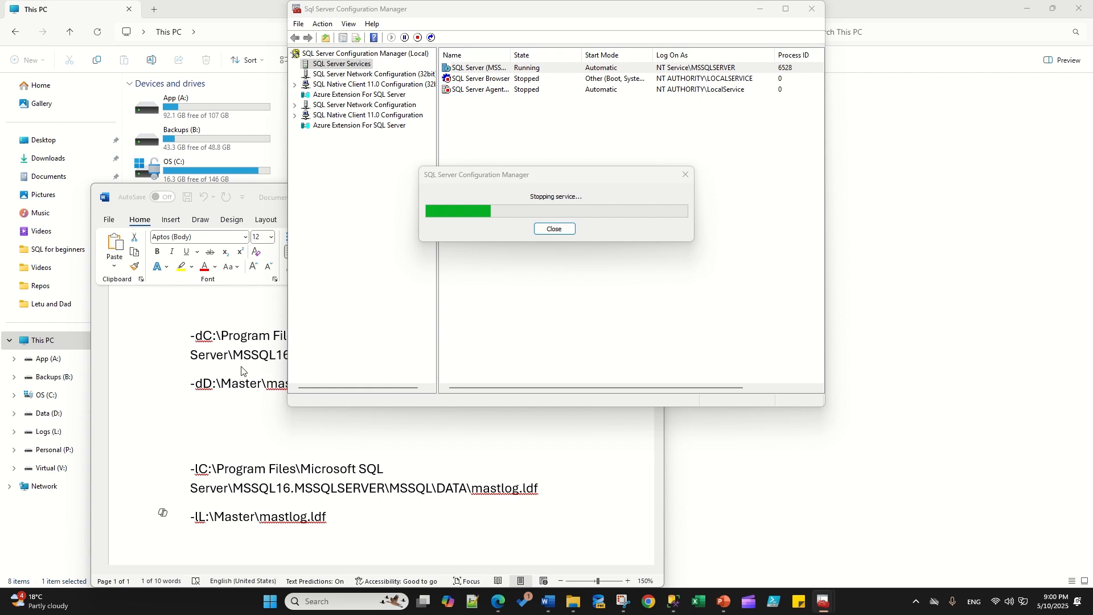
Copy the original DATA folder path of the -d parameter from the Word document, leaving out the master.mdf file name.
click(214, 353)
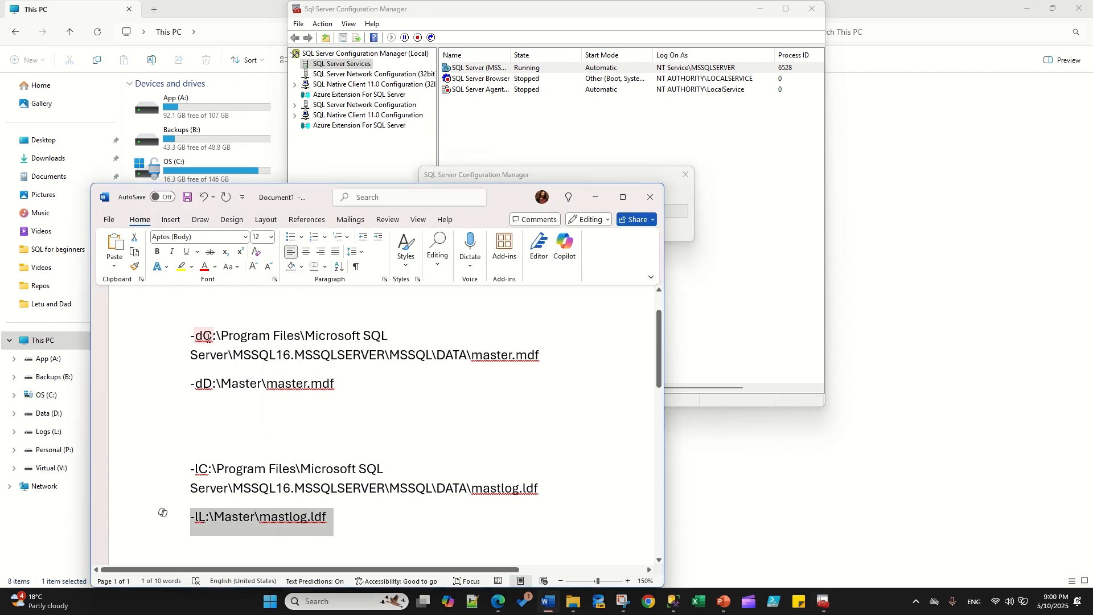
click(205, 336)
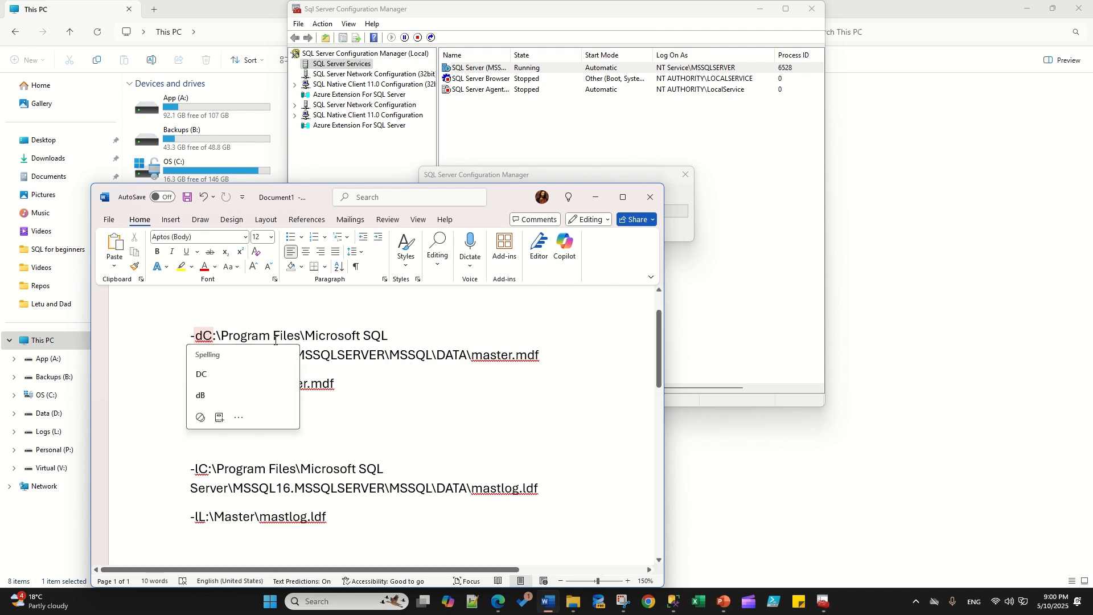
double_click(205, 336)
click(460, 355)
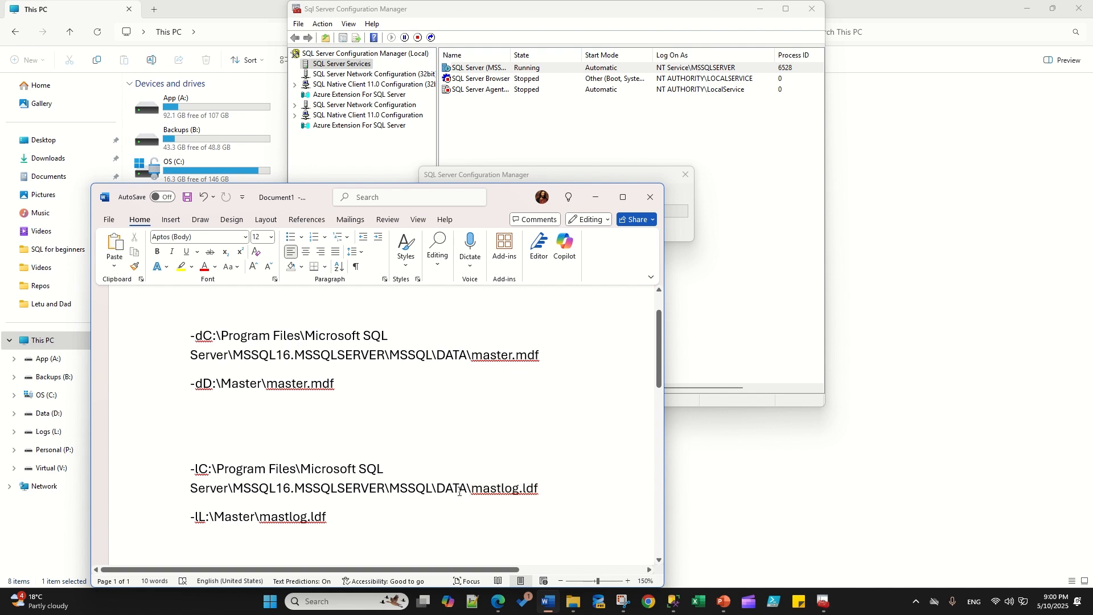
click(534, 489)
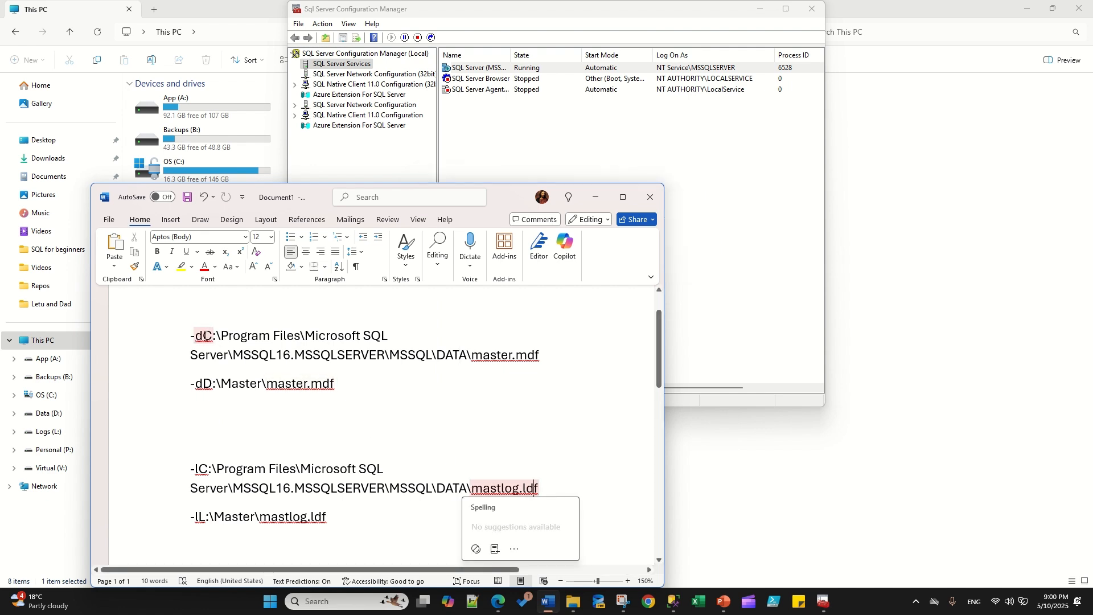
drag(196, 336, 464, 358)
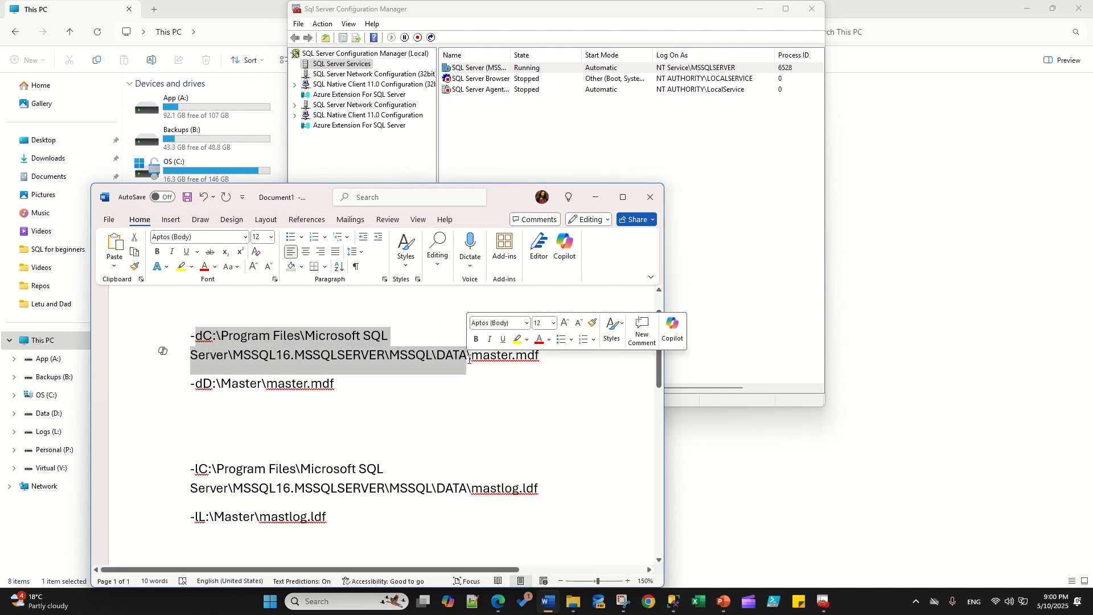
key(ctrl+c)
Open the folder C:\Program Files\Microsoft SQL Server\MSSQL16.MSSQLSERVER\MSSQL\DATA in File Explorer.
click(573, 601)
click(678, 35)
key(ctrl+v)
key(Return)
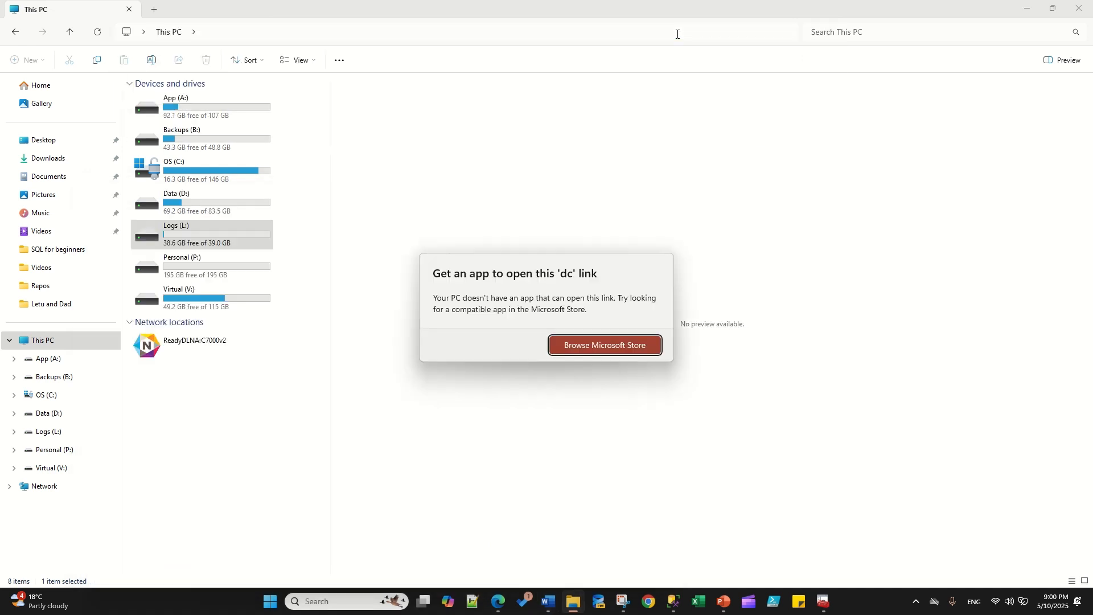
click(442, 43)
click(260, 33)
key(ctrl+v)
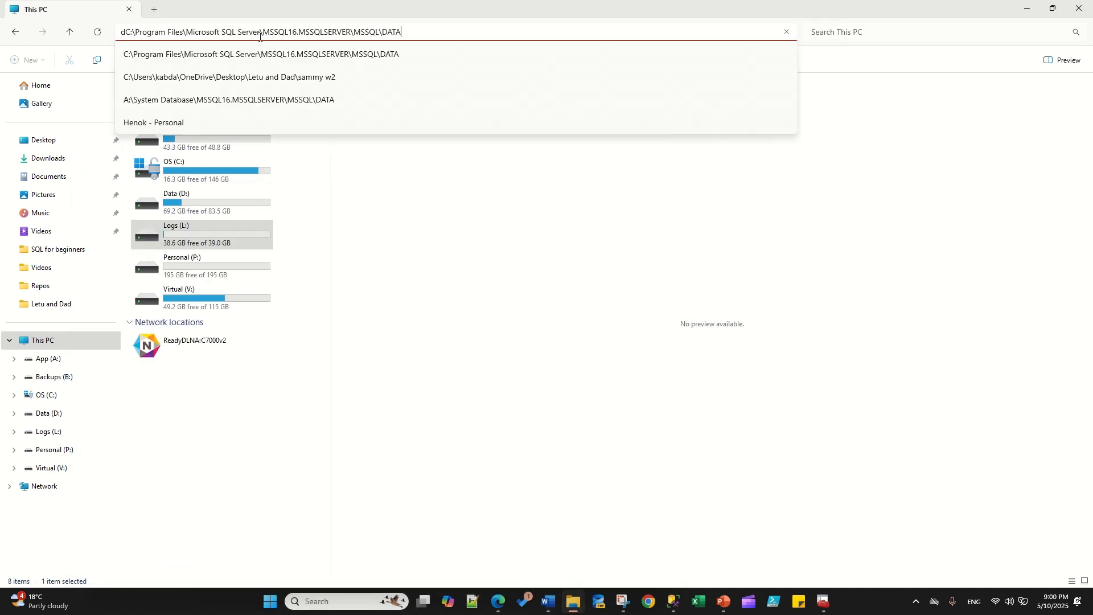
key(Delete)
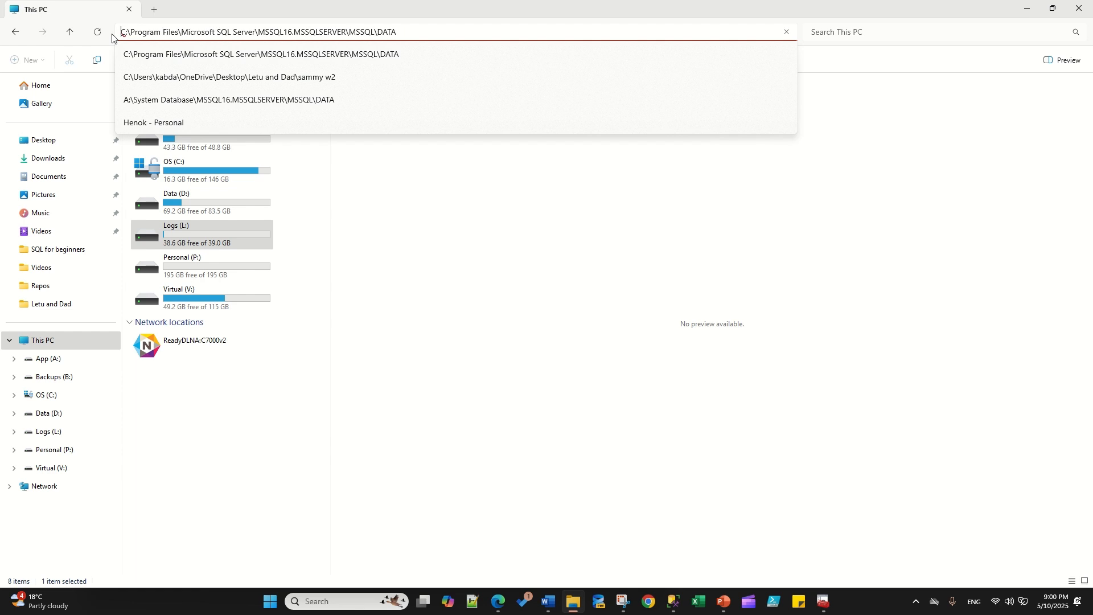
key(Return)
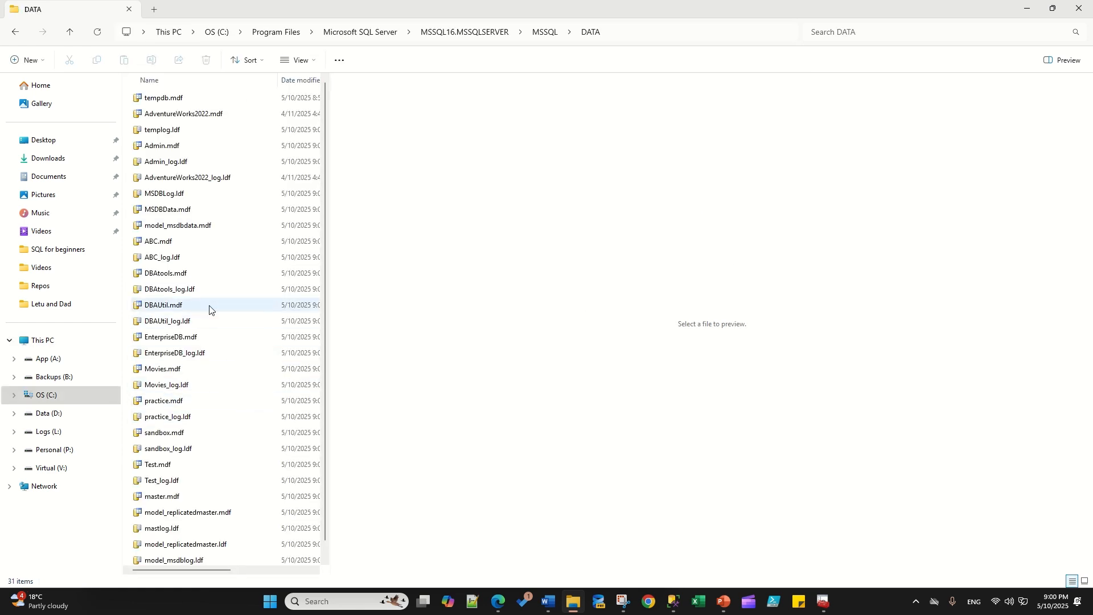
Copy master.mdf from the DATA folder into D:\Master, replacing the existing file there.
click(171, 371)
key(m)
key(m)
key(m)
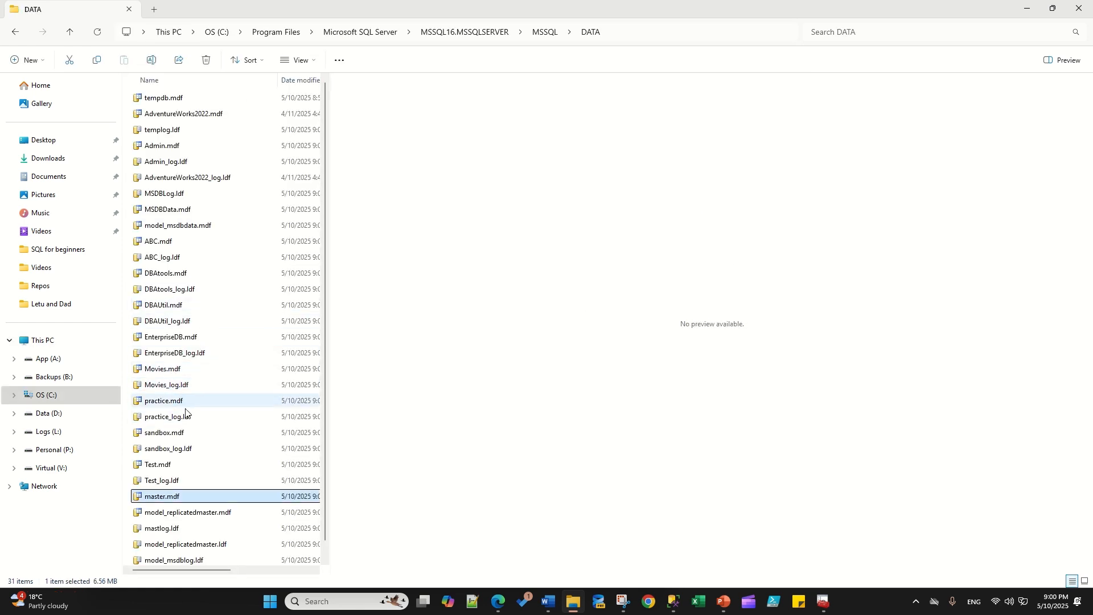
right_click(180, 500)
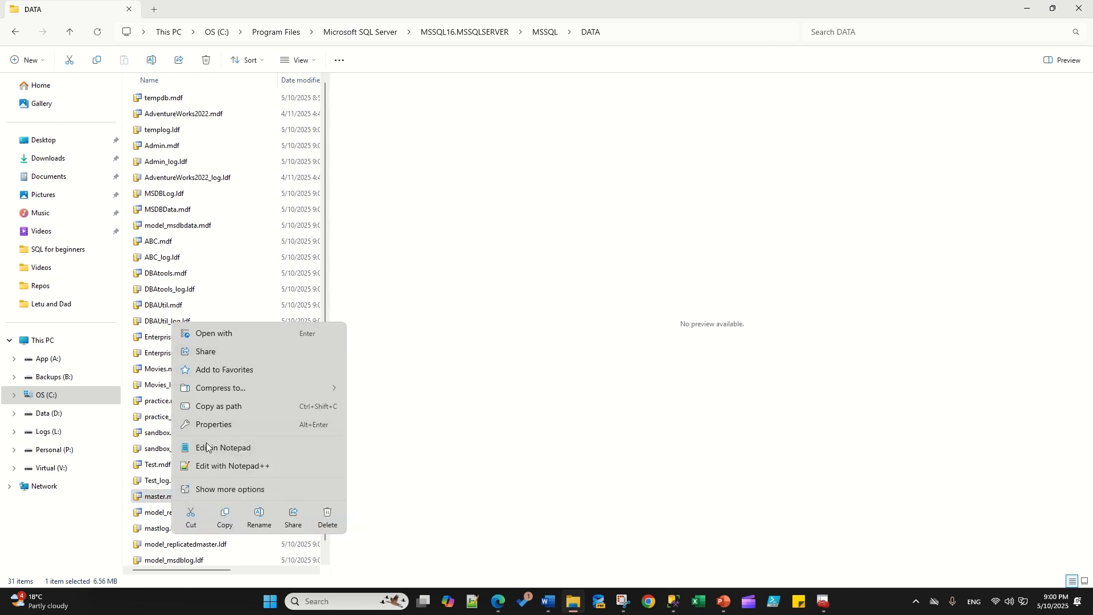
click(223, 517)
click(64, 416)
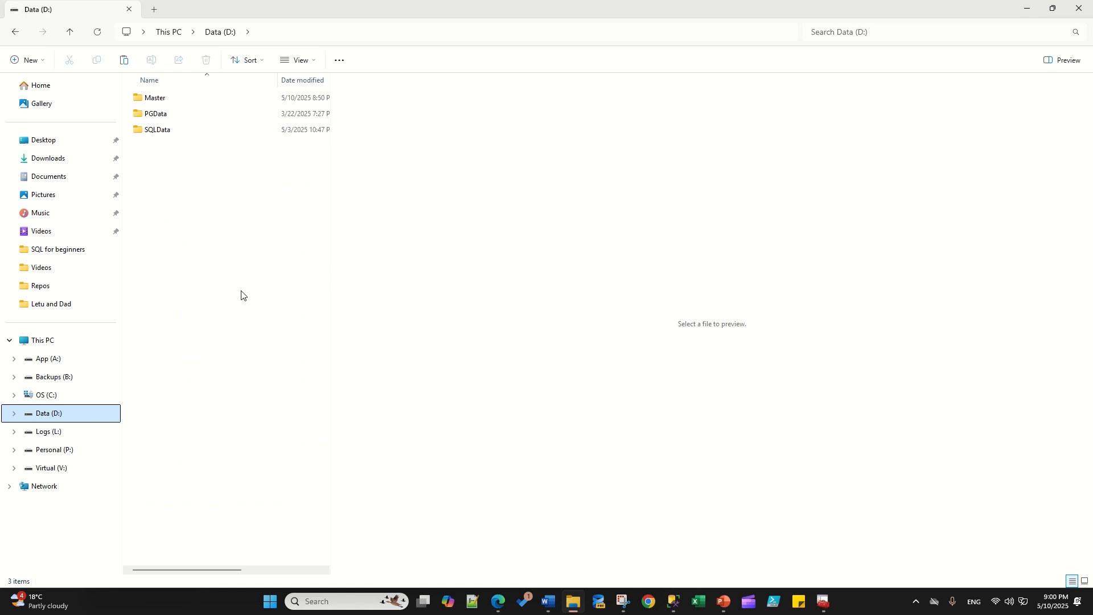
double_click(184, 104)
right_click(186, 164)
click(206, 183)
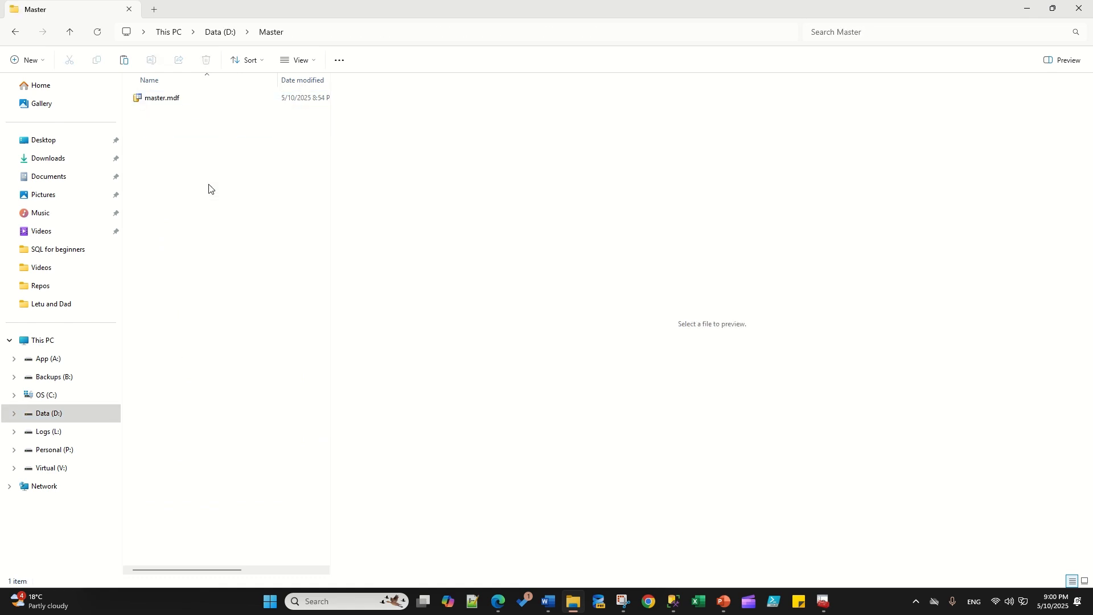
click(477, 212)
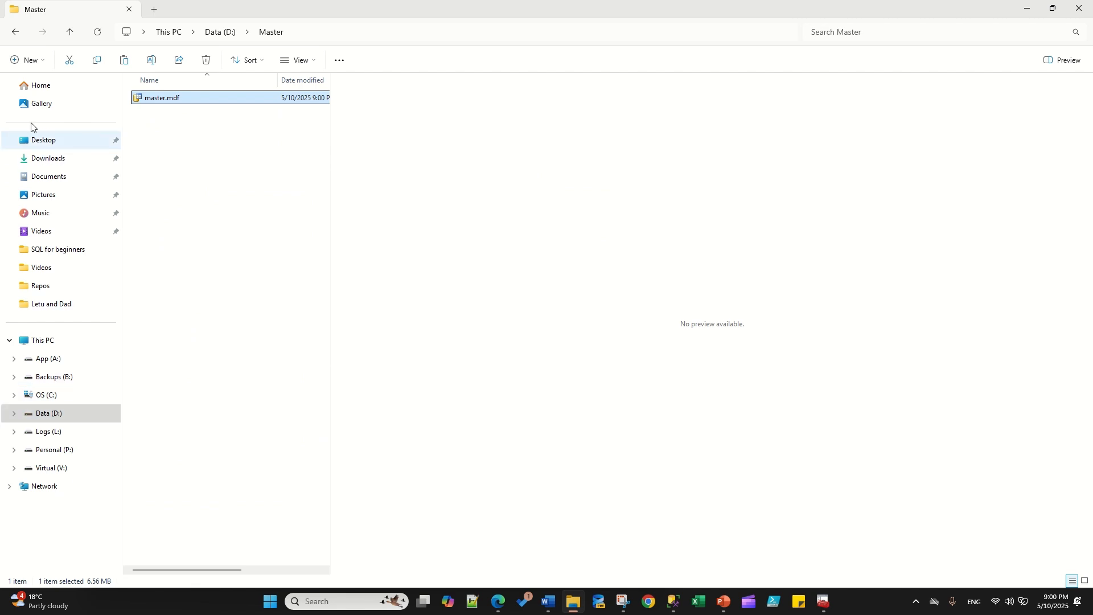
Go back to the SQL Server DATA folder, check the log file name in the Word document, and copy mastlog.ldf.
click(18, 35)
click(19, 35)
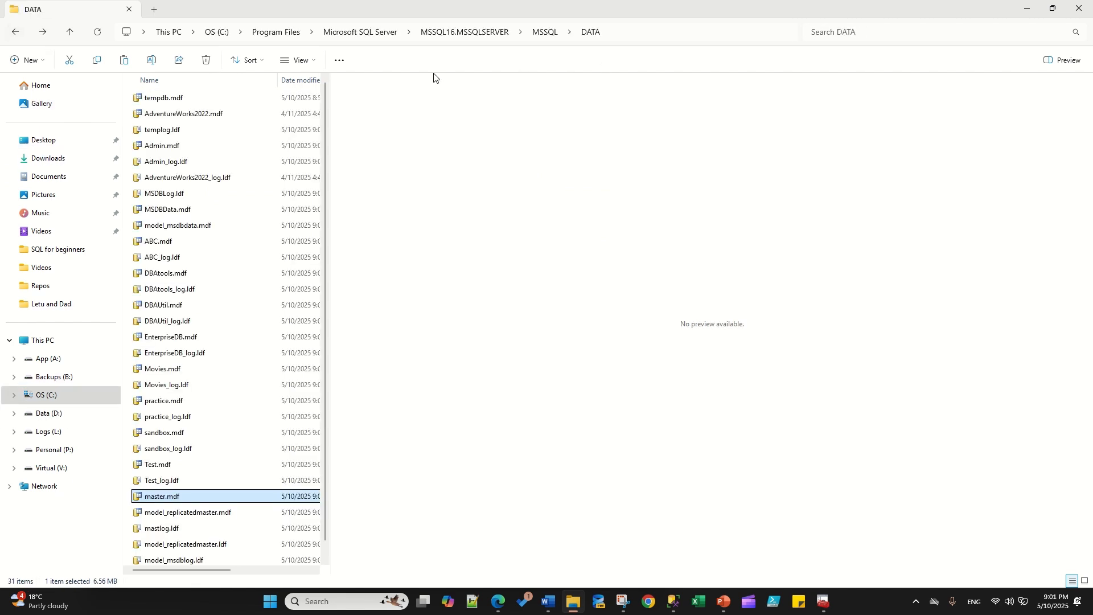
click(180, 530)
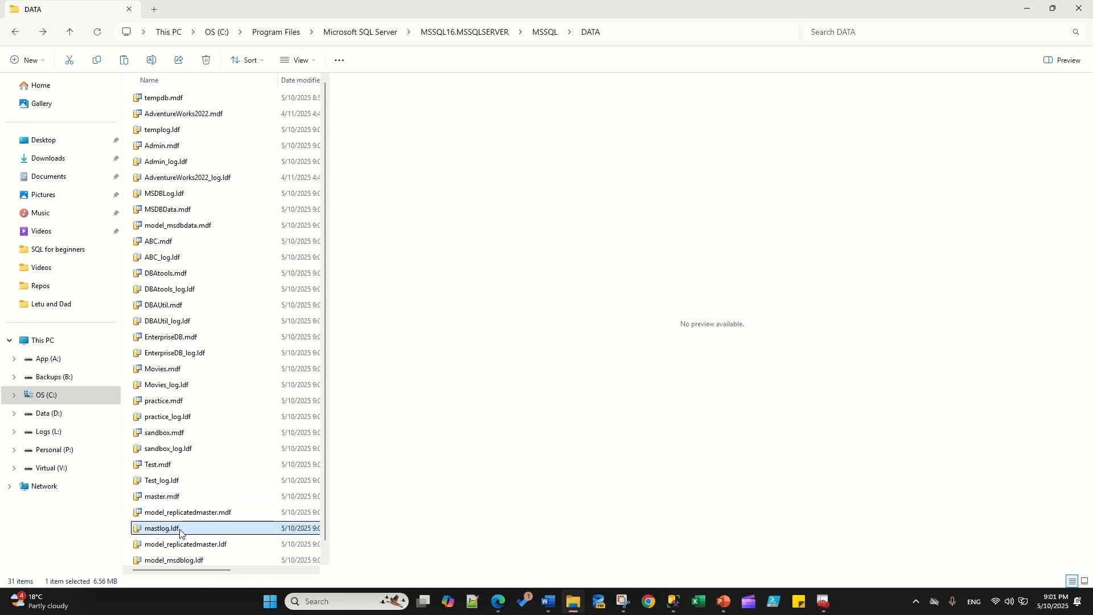
click(549, 601)
double_click(488, 490)
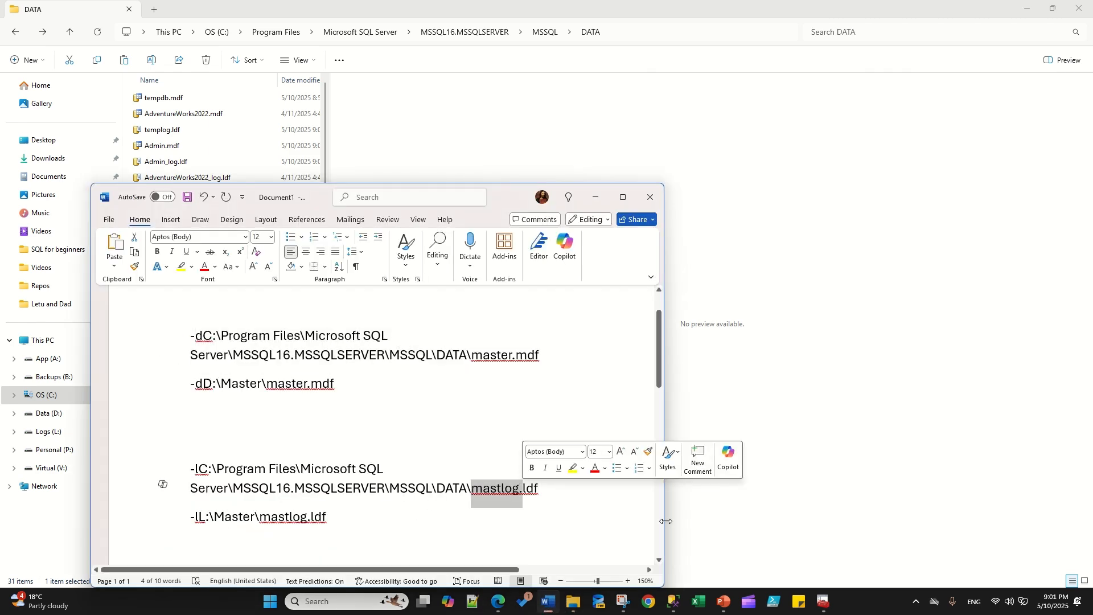
key(alt+Tab)
right_click(172, 526)
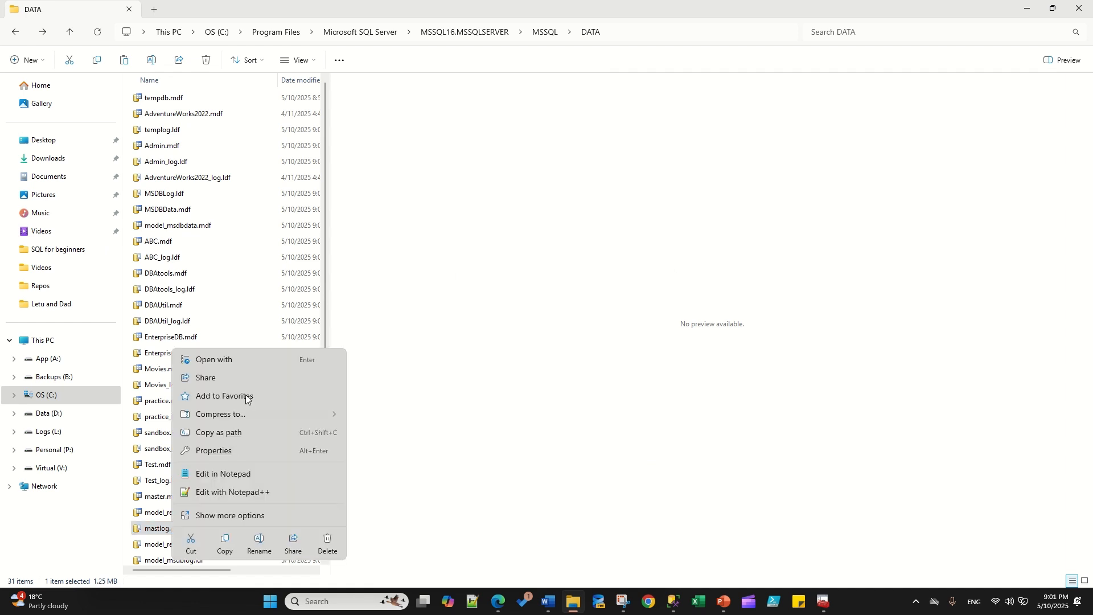
key(Escape)
Paste mastlog.ldf into the Master folder on the Logs (L:) drive, replacing the existing file there.
click(49, 431)
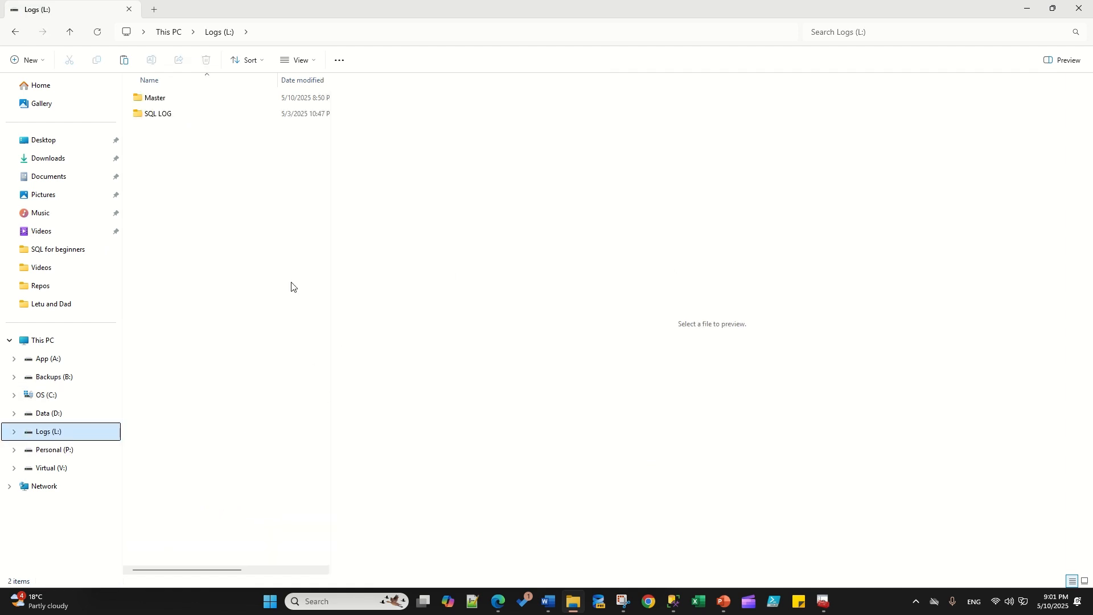
double_click(152, 99)
right_click(195, 137)
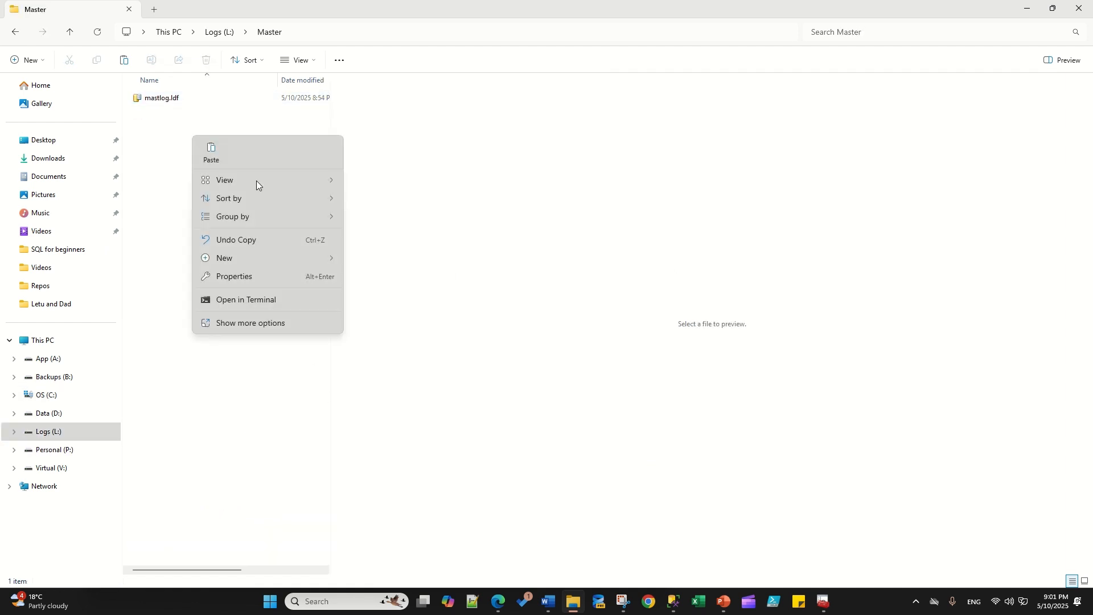
click(208, 151)
click(517, 217)
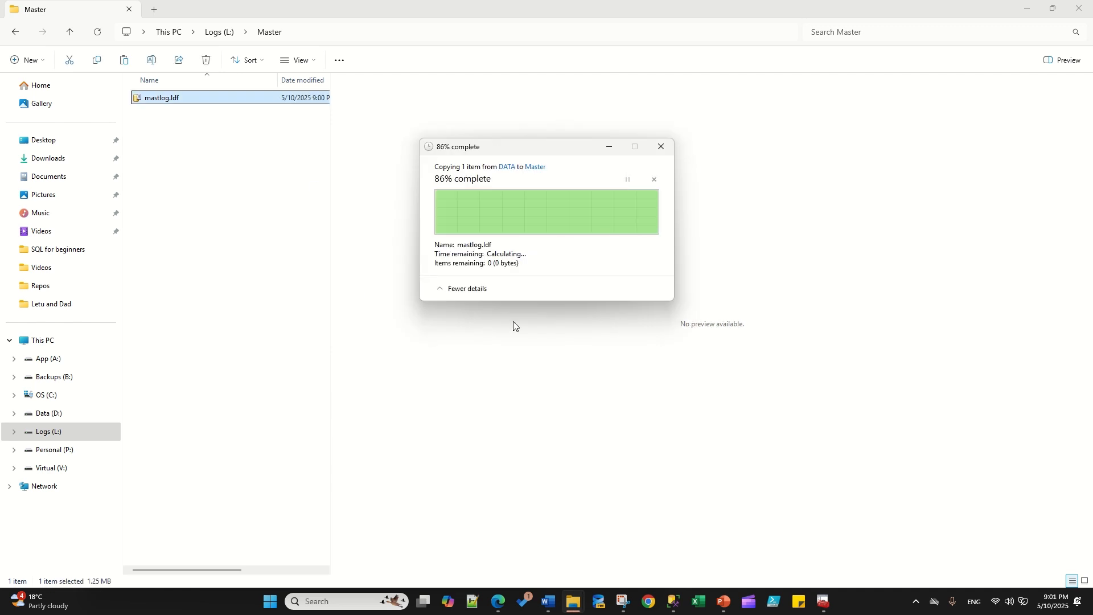
Switch to SQL Server Configuration Manager and start the SQL Server (MSSQLSERVER) service.
mouse_move(820, 595)
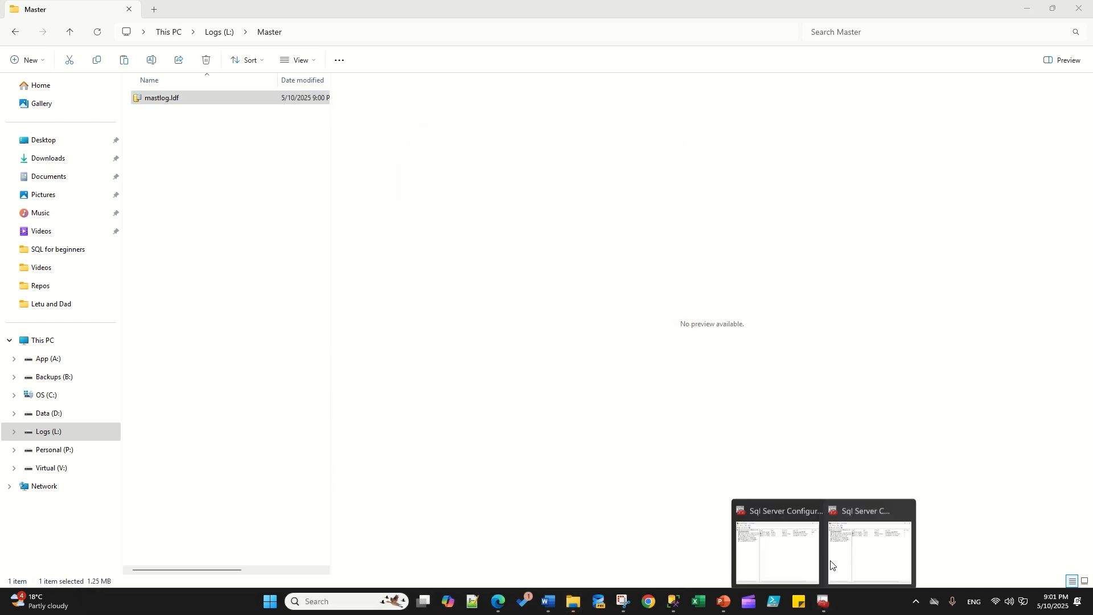
click(869, 541)
right_click(477, 73)
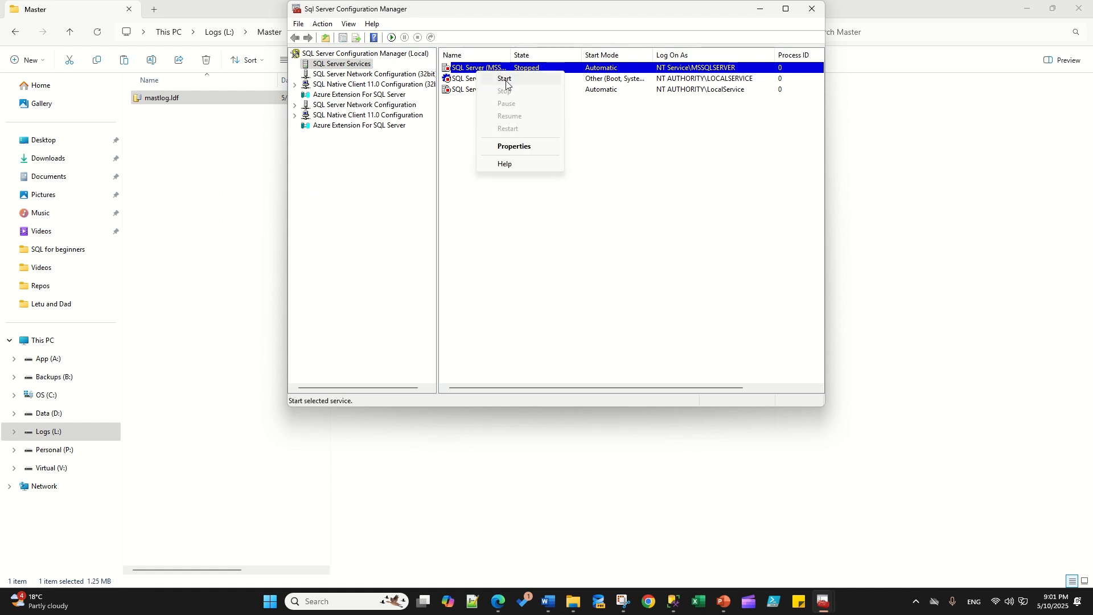
click(506, 79)
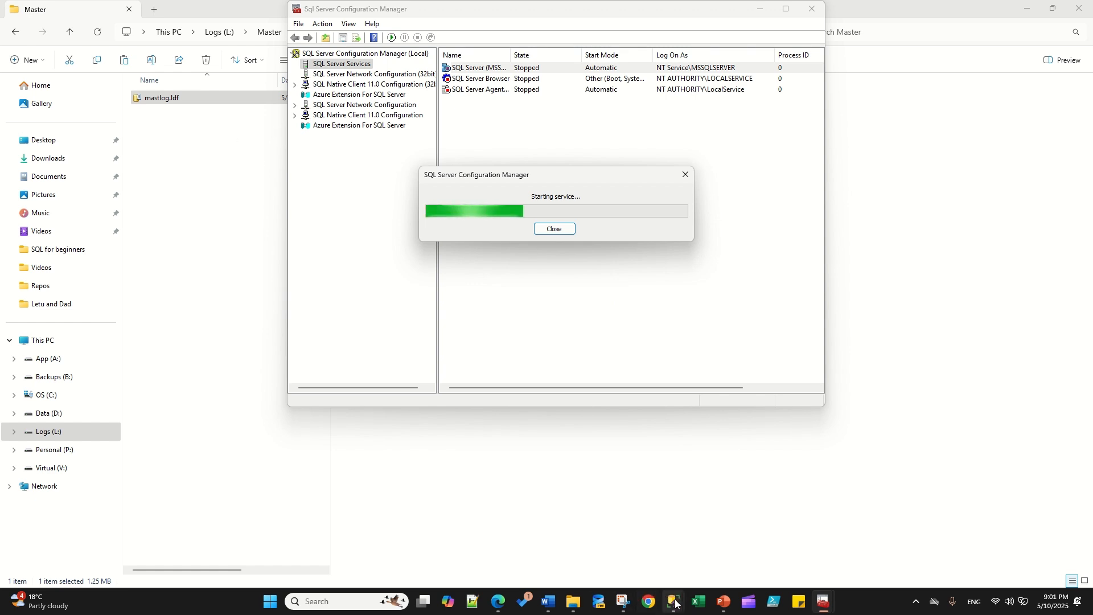
Close the outdated Database Properties window of the master database while the service starts.
mouse_move(673, 601)
click(752, 551)
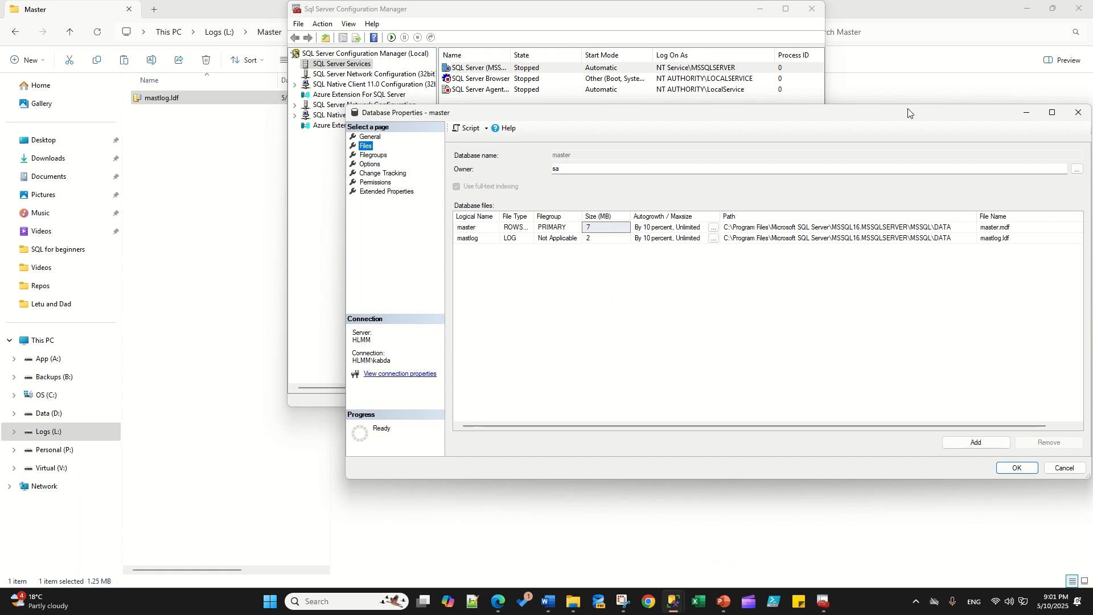
drag(911, 114, 741, 126)
click(909, 130)
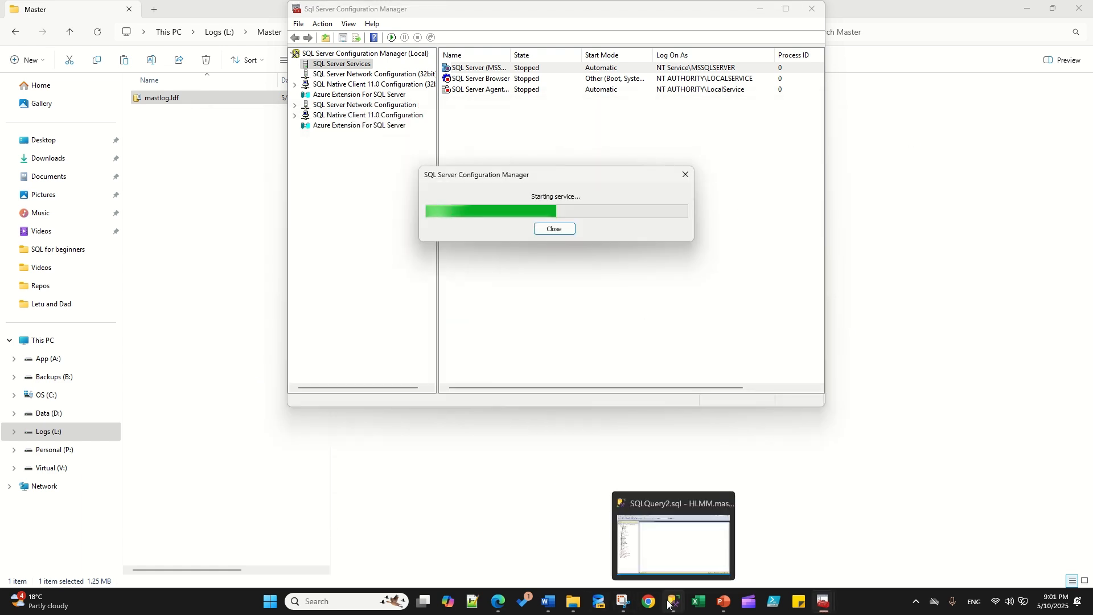
click(570, 336)
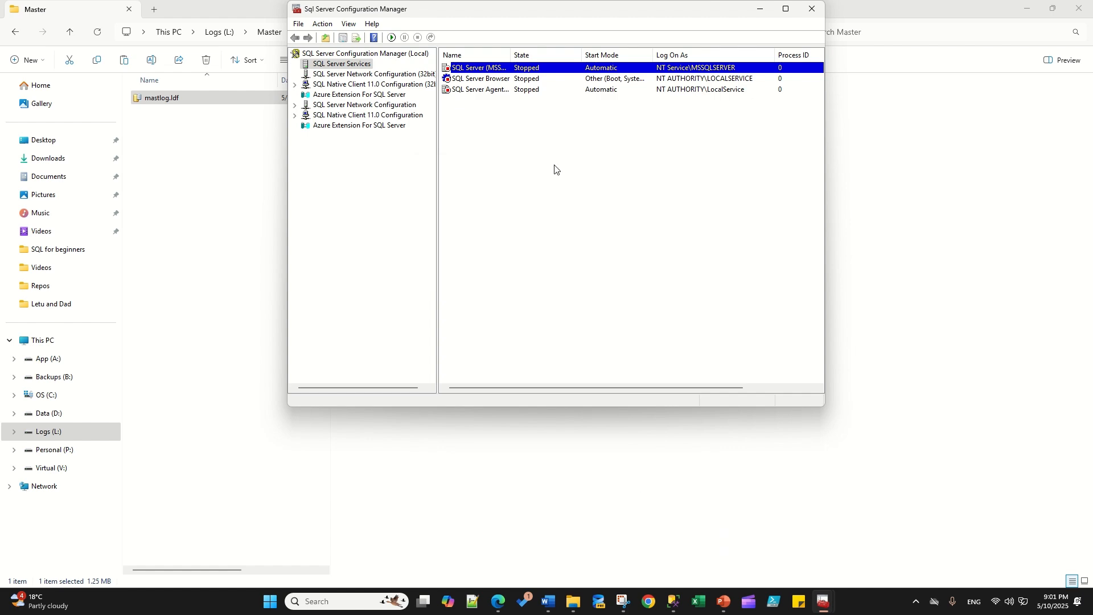
Switch to SQL Server Management Studio, open the Files page of the master database's properties, and widen the dialog.
click(674, 601)
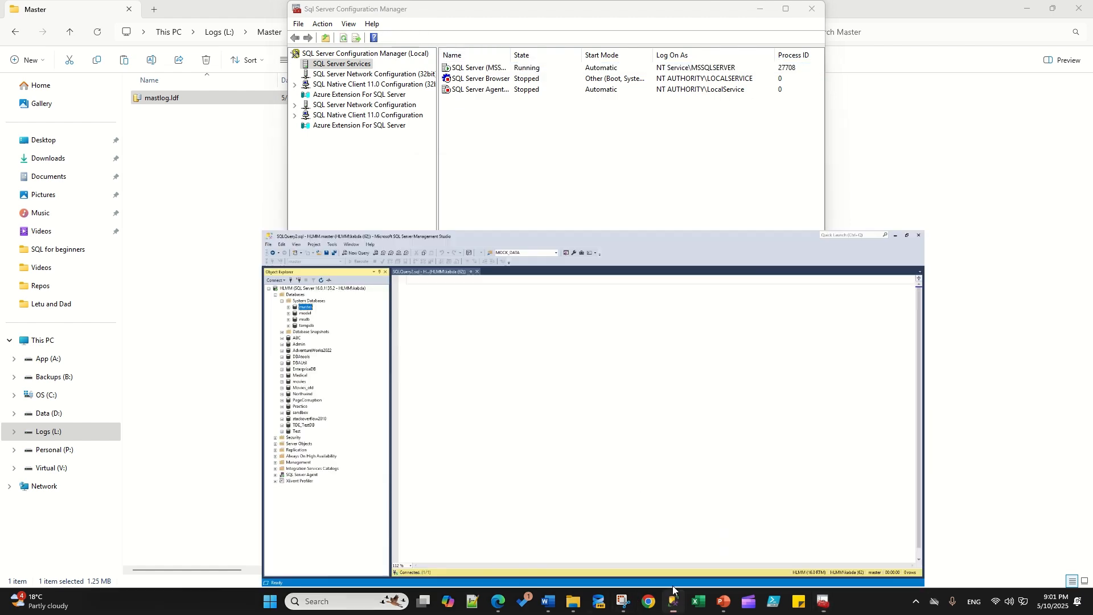
right_click(65, 126)
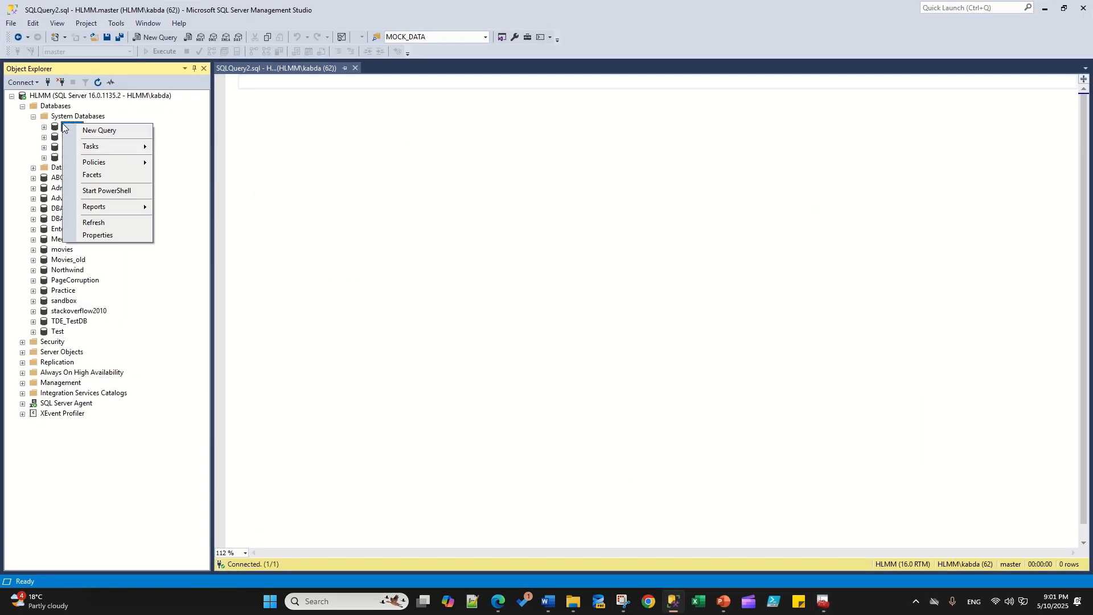
click(107, 235)
click(366, 147)
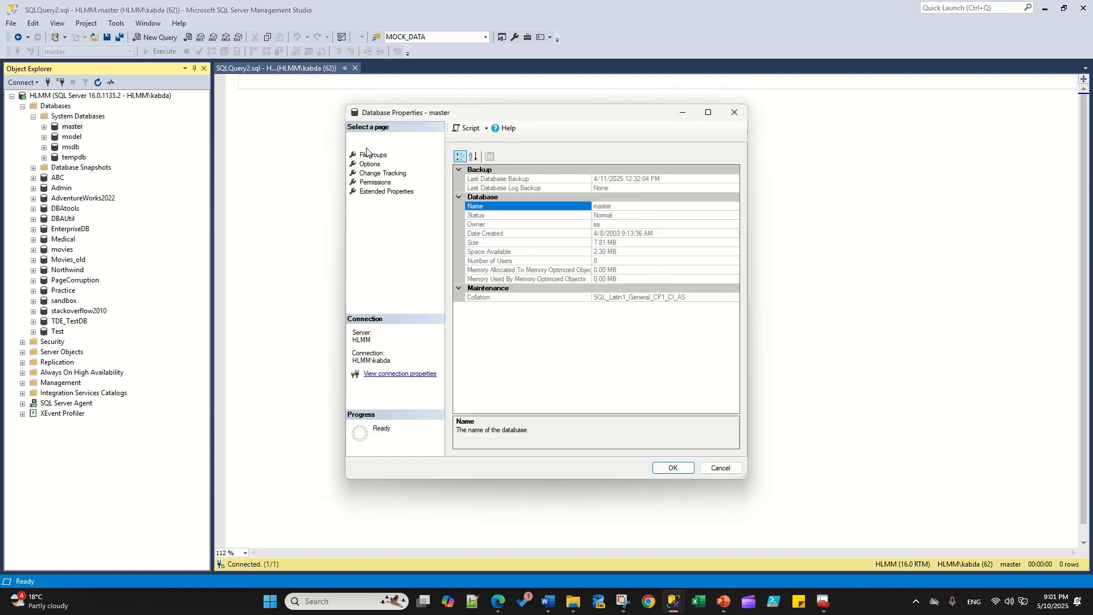
drag(748, 255, 971, 257)
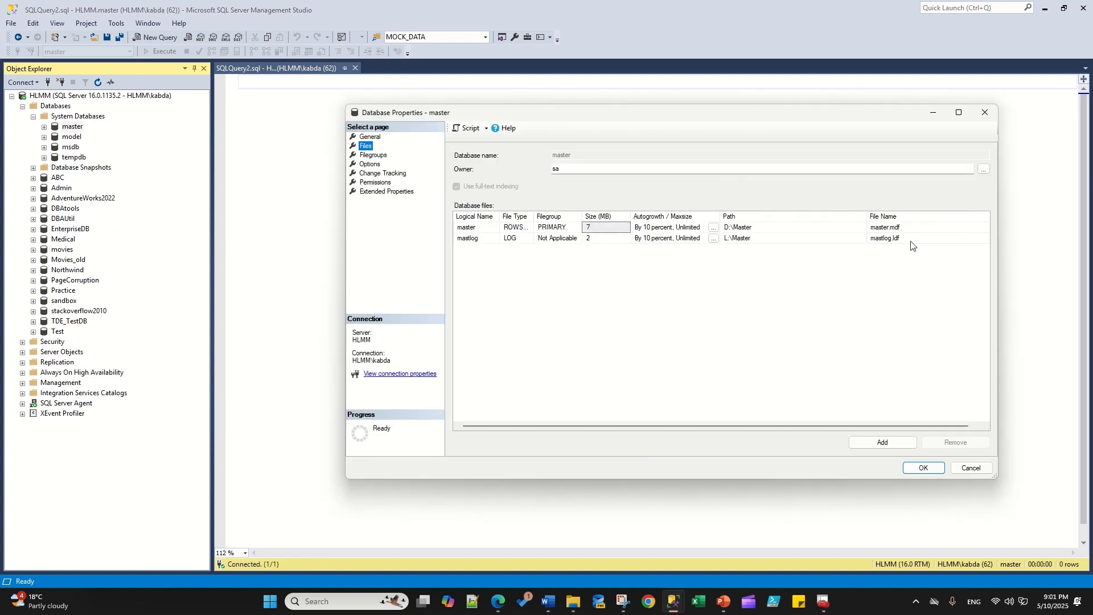
Check the path and file name of the master data and log files, then close the properties and return to the query editor.
click(901, 227)
click(749, 229)
click(756, 238)
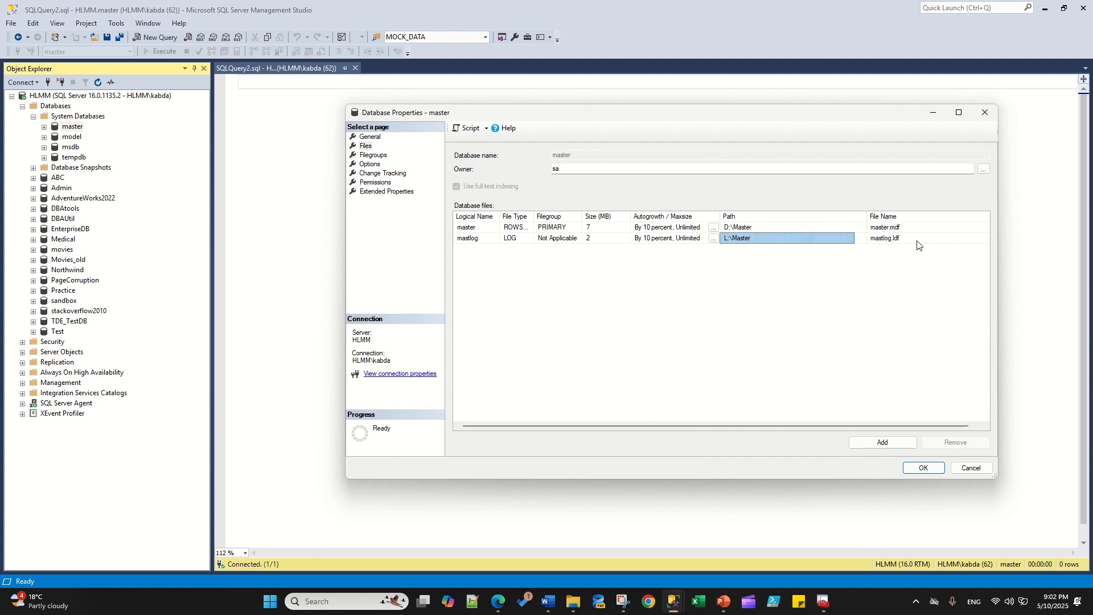
click(916, 242)
click(737, 239)
click(922, 467)
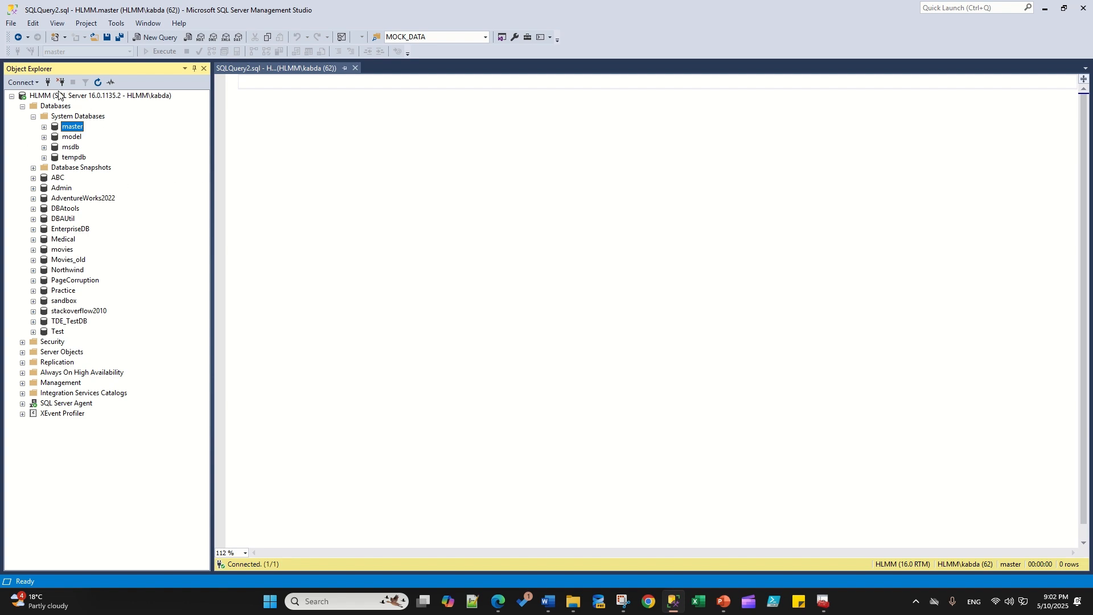
click(268, 139)
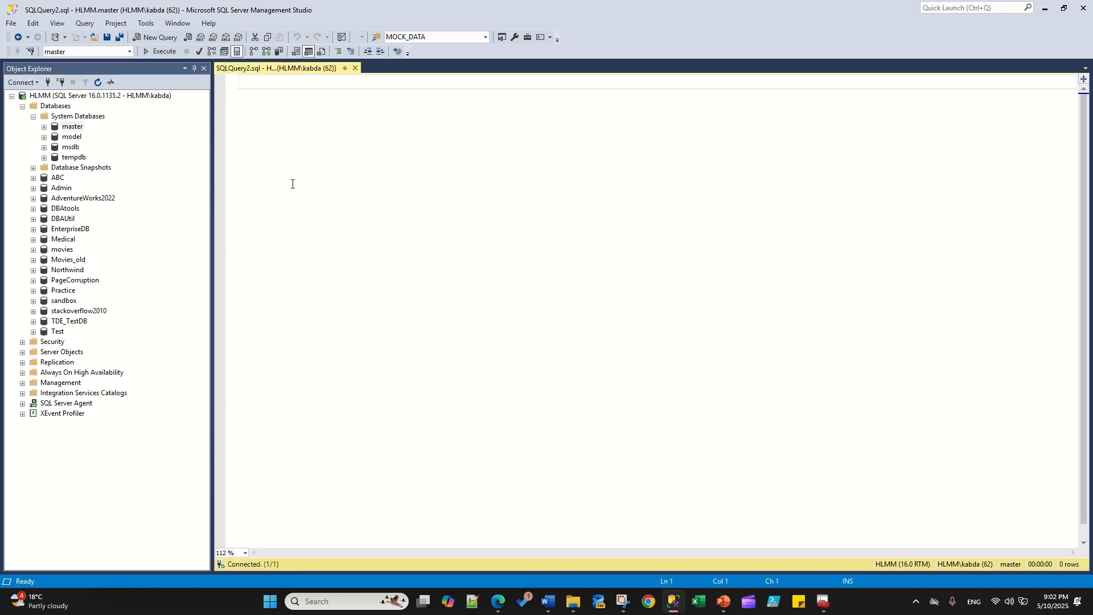